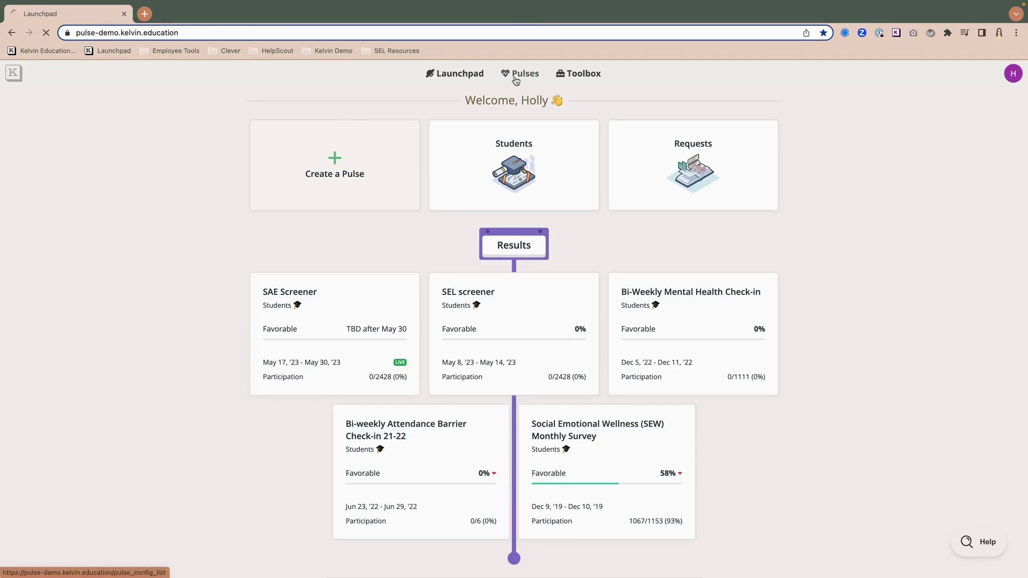
Start a new student pulse from the list of pulses.
left_click(515, 79)
scroll(300, 321, "down", 7)
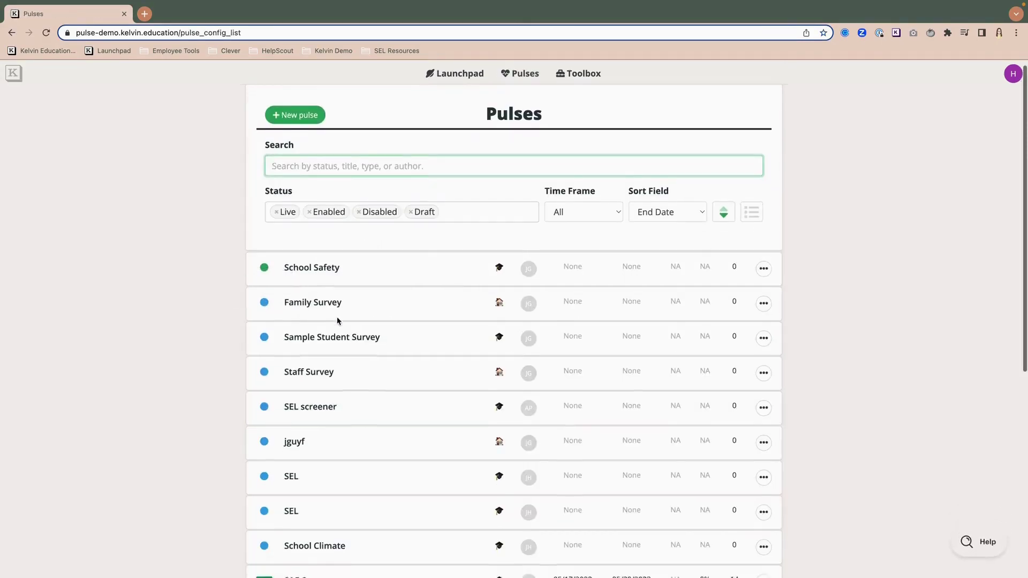
scroll(338, 309, "up", 6)
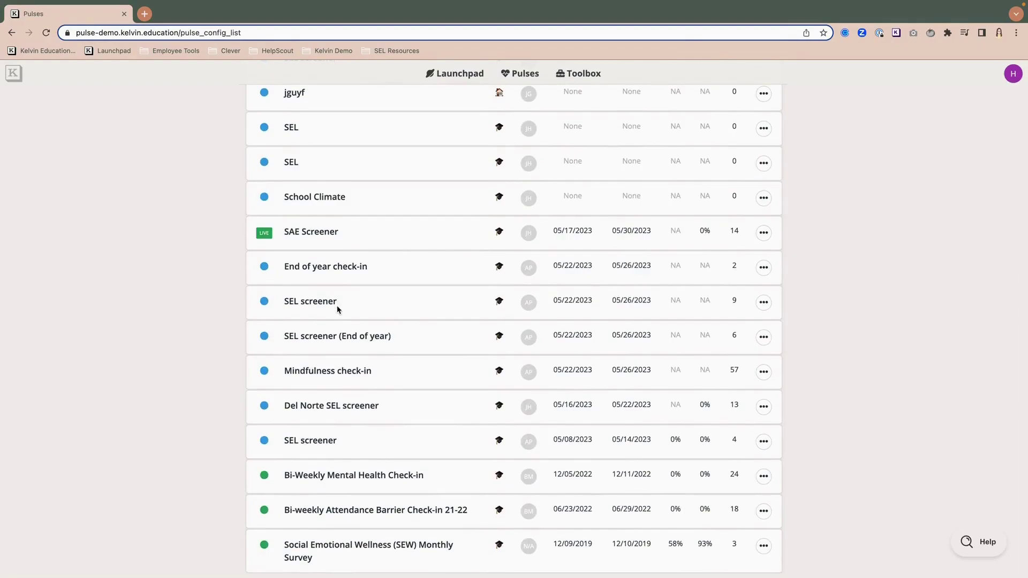
scroll(337, 309, "up", 1)
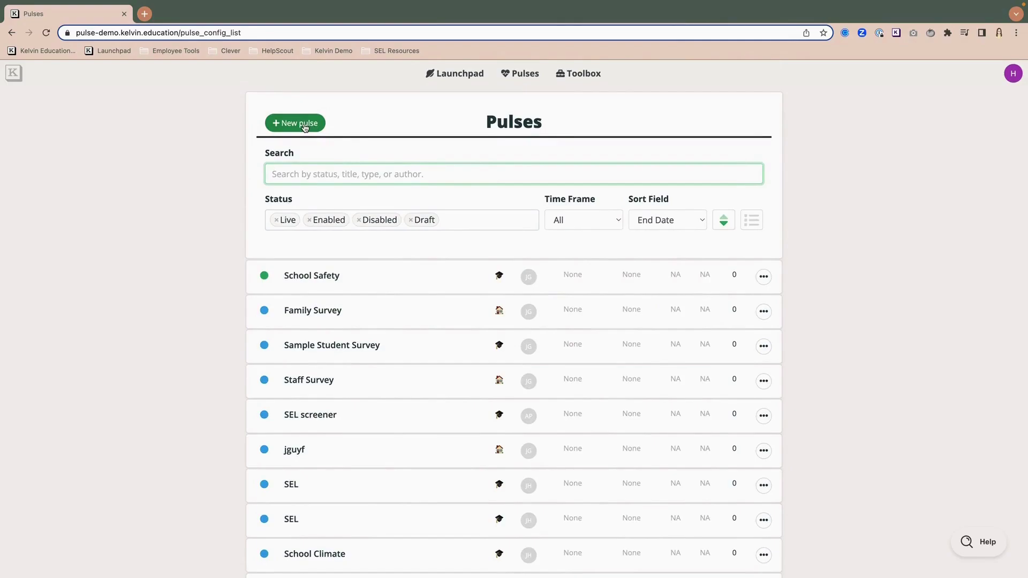
left_click(304, 127)
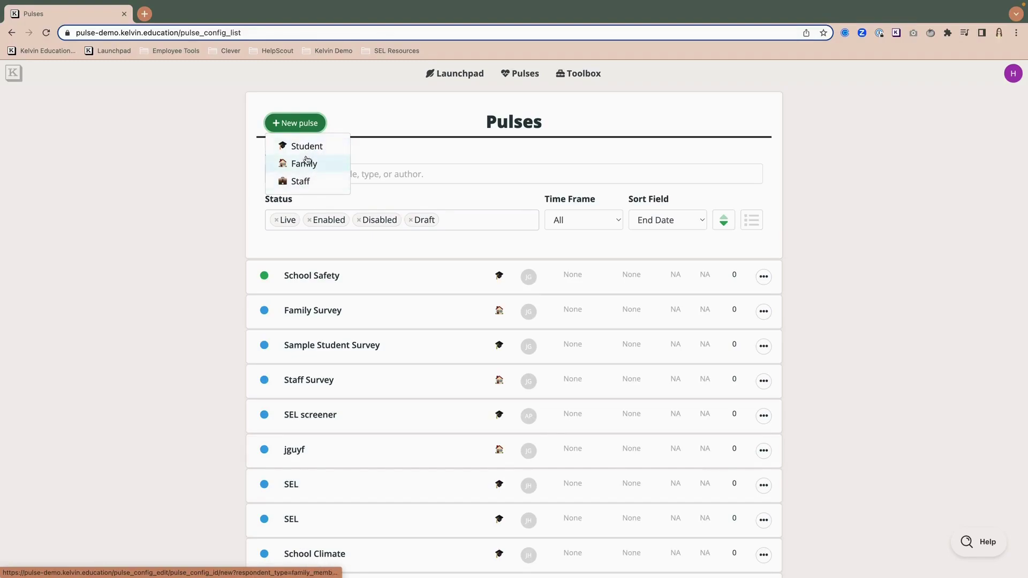
left_click(303, 146)
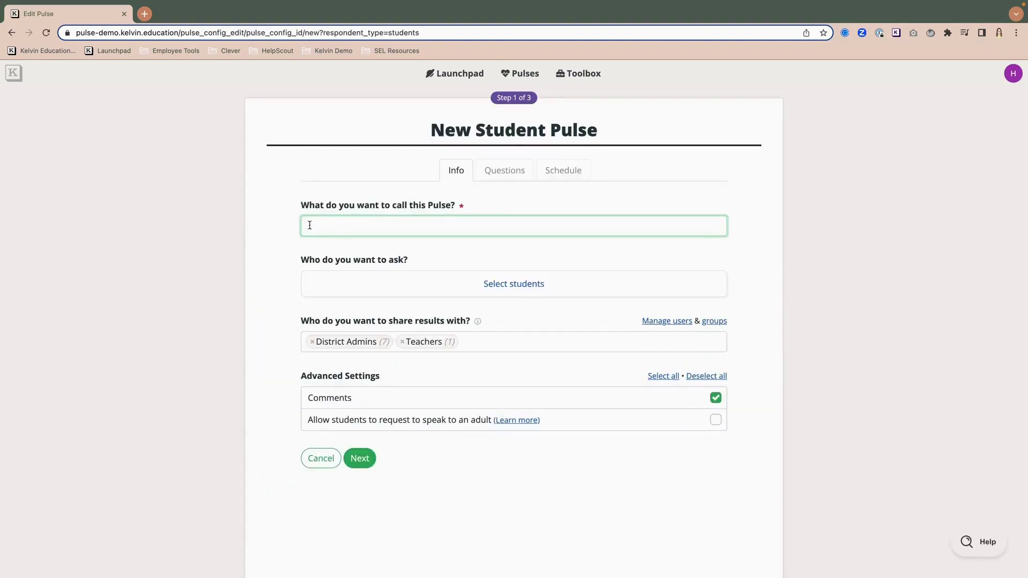
Name the pulse "student sense of belonging" and open its student selection.
triple_click(501, 99)
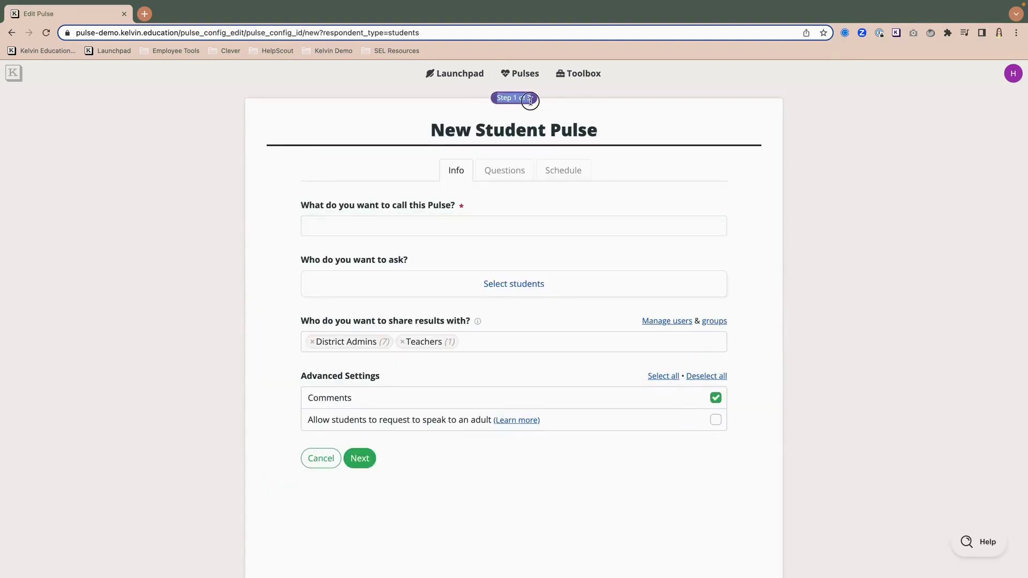
left_click(456, 117)
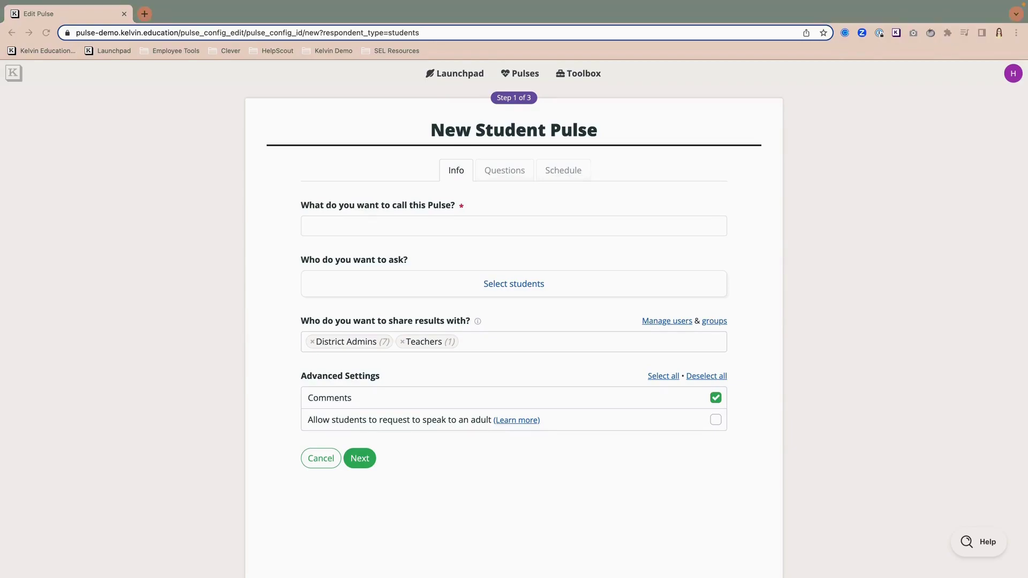
left_click(351, 227)
type("student sense of belonging")
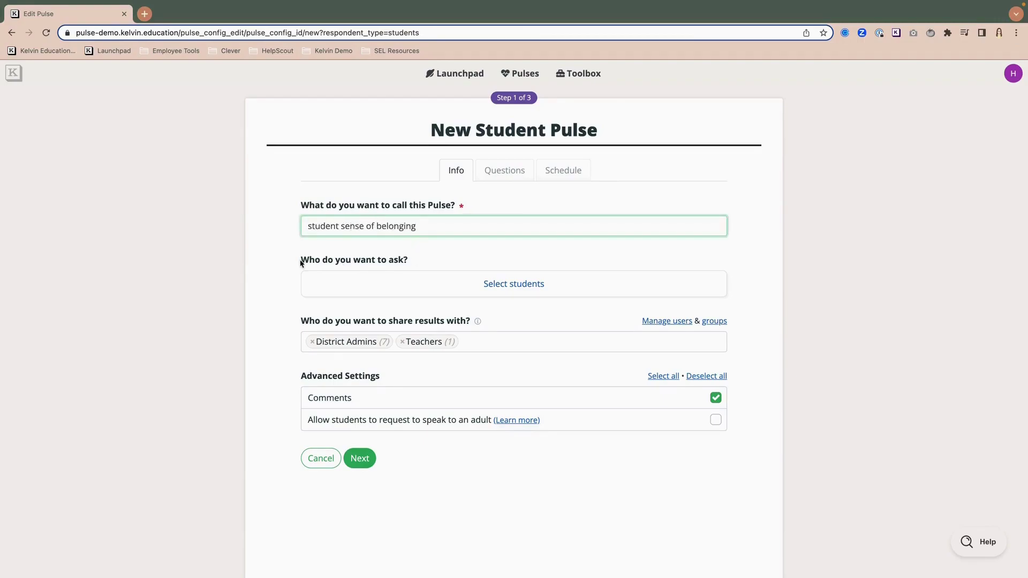
left_click(517, 289)
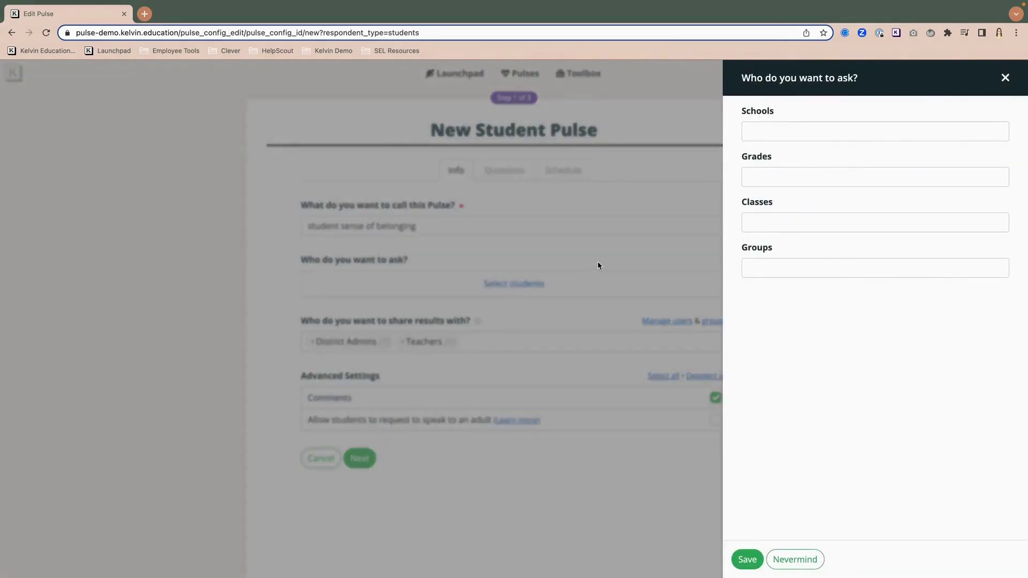
Limit the student selection to the school Boogie Middle and 6th Grade.
left_click(791, 134)
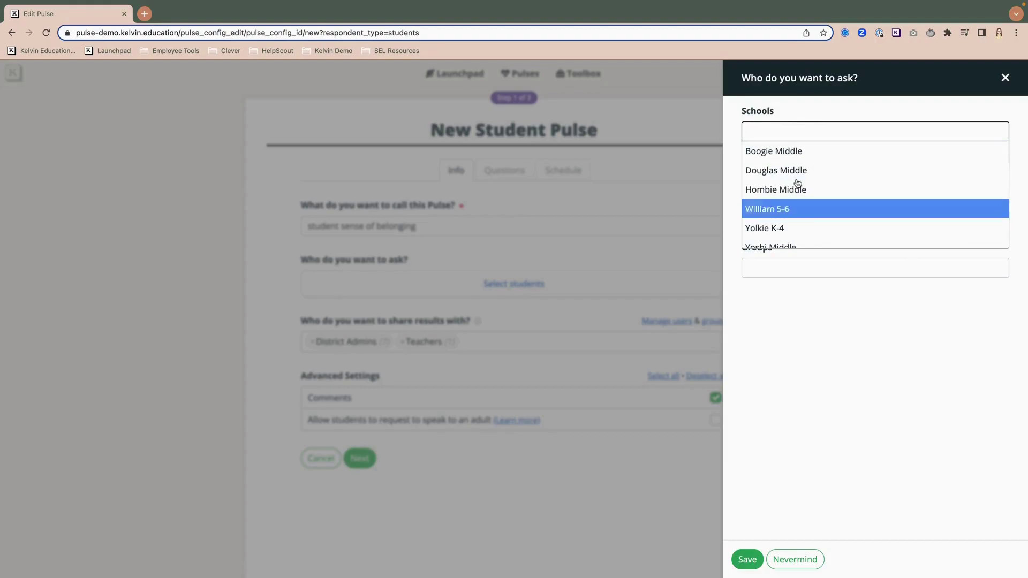
left_click(800, 150)
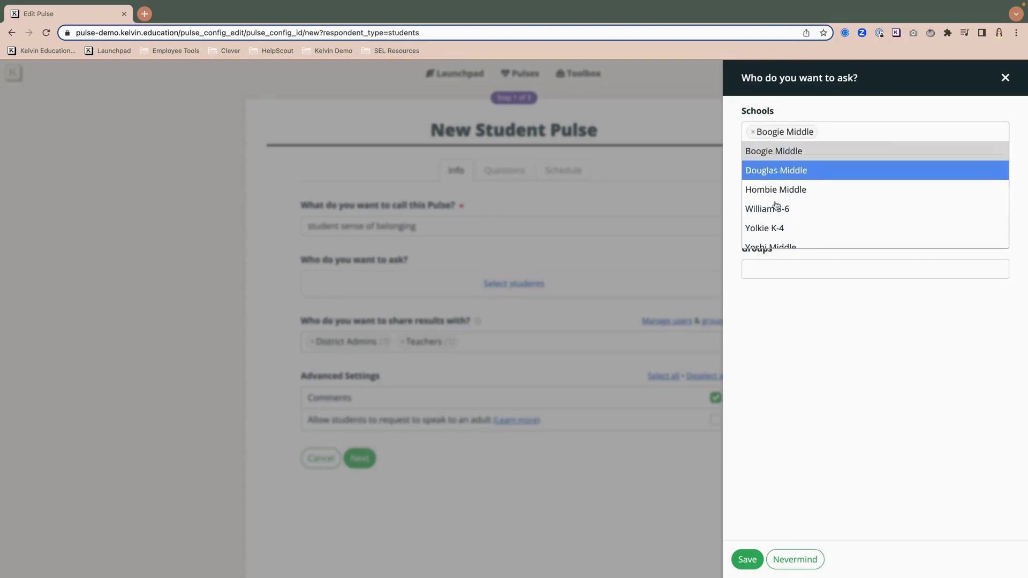
left_click(855, 350)
left_click(776, 182)
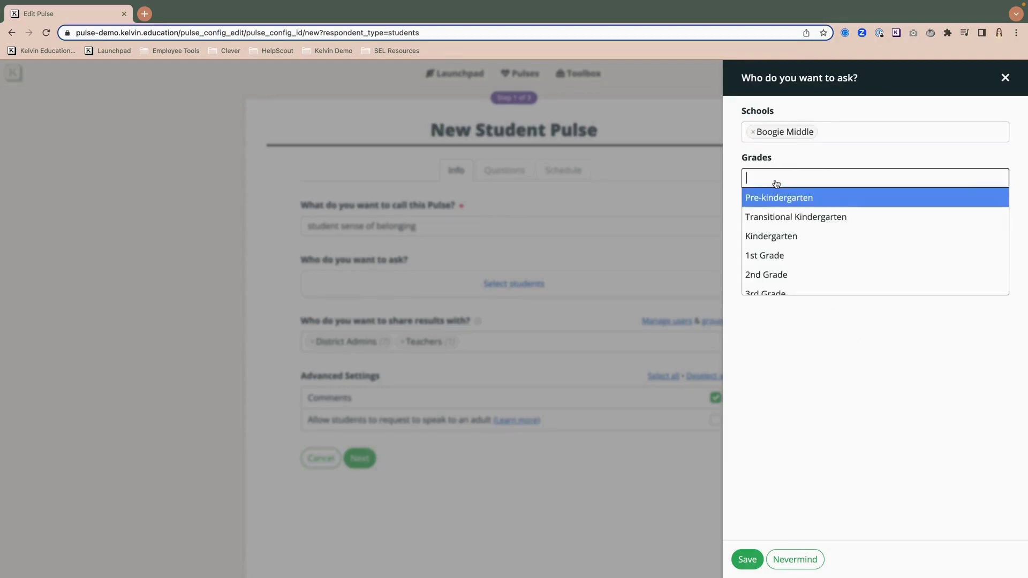
scroll(776, 269, "down", 2)
left_click(781, 287)
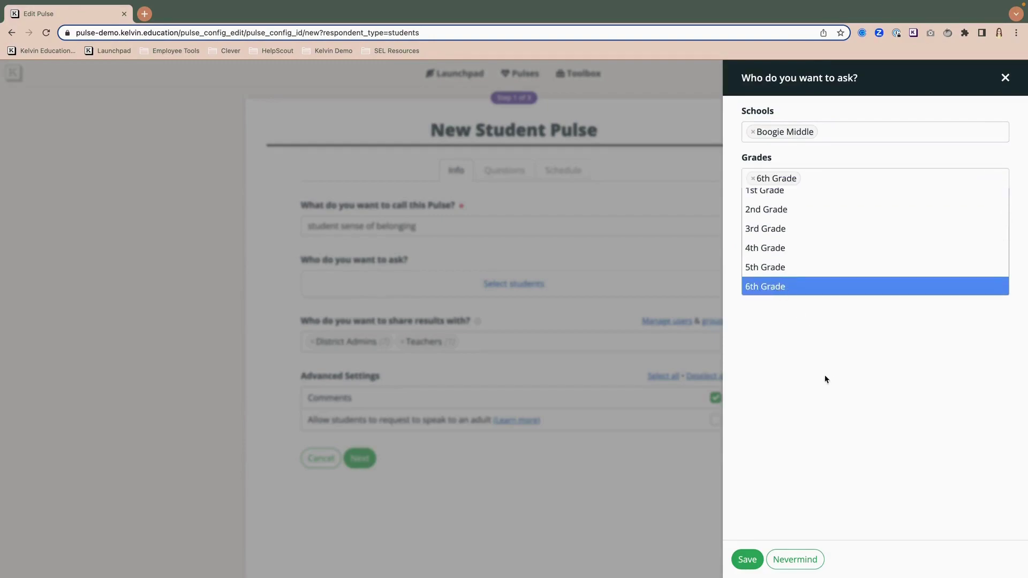
left_click(830, 375)
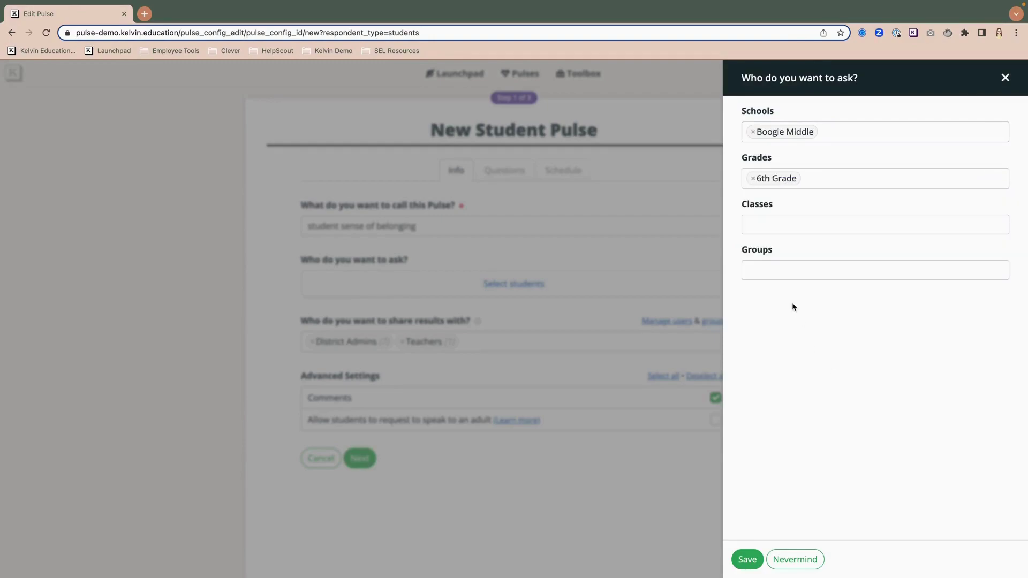
Remove the 6th Grade and Boogie Middle filters from the student selection.
left_click(753, 179)
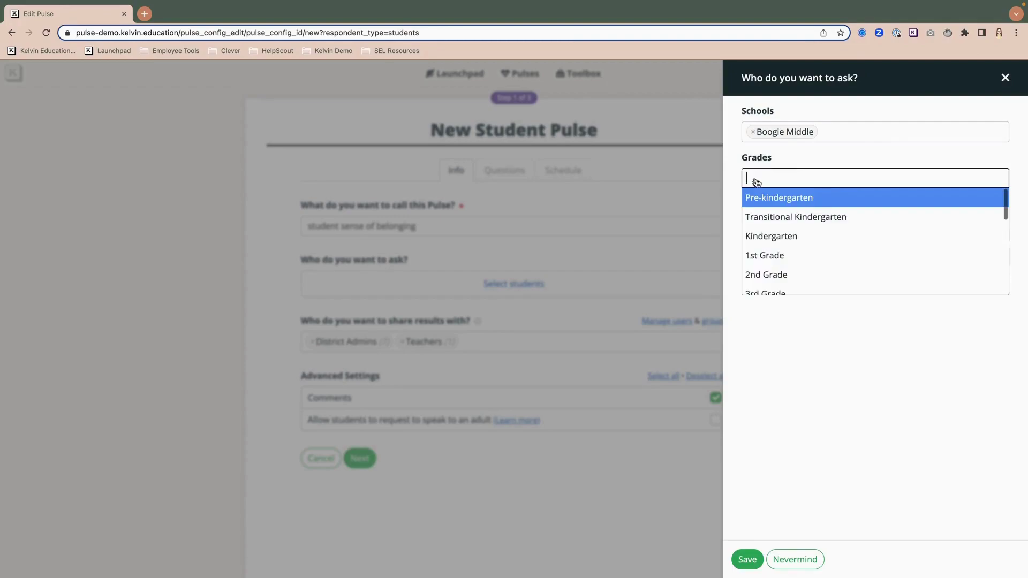
left_click(753, 131)
left_click(787, 375)
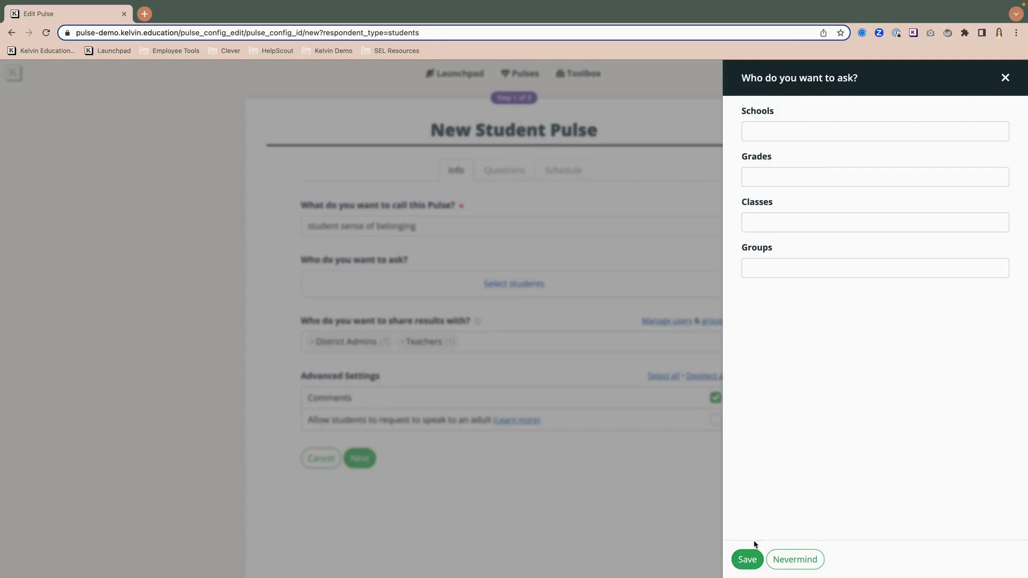
Save the student selection without filters and keep All Students as the pulse's audience.
left_click(743, 560)
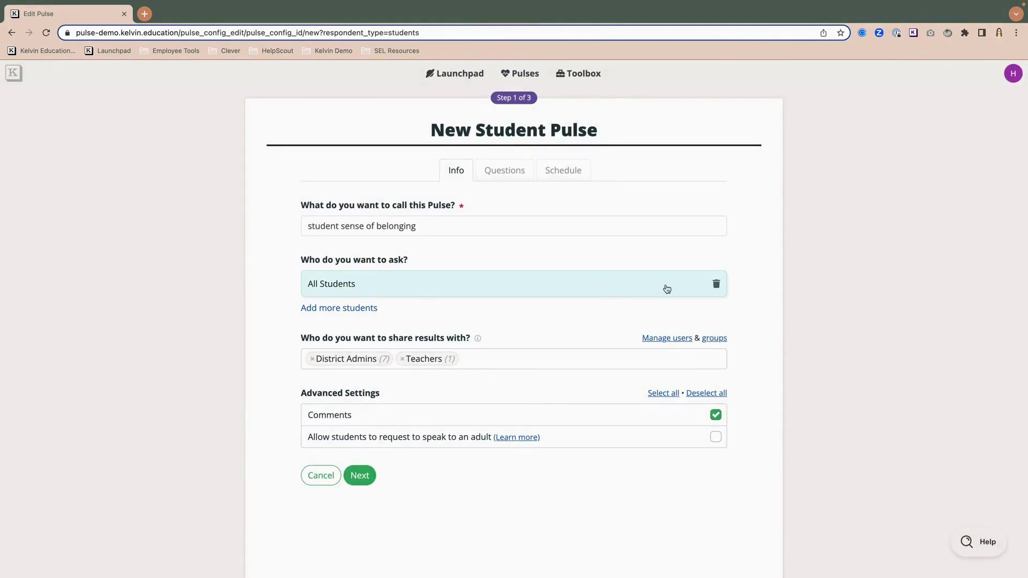
left_click(716, 284)
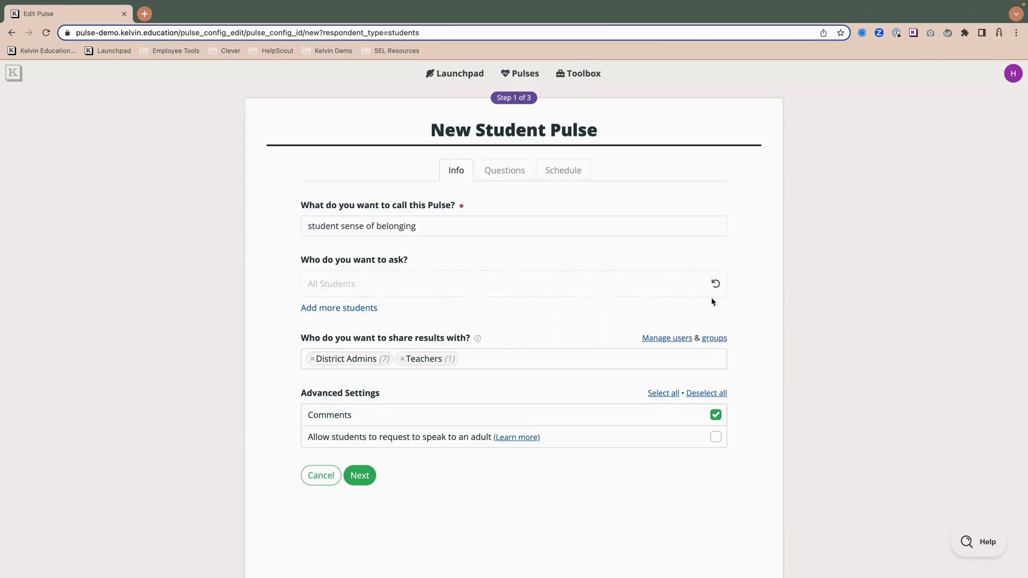
left_click(716, 284)
Add the Request Responders (3) group to those the results are shared with.
left_click(528, 364)
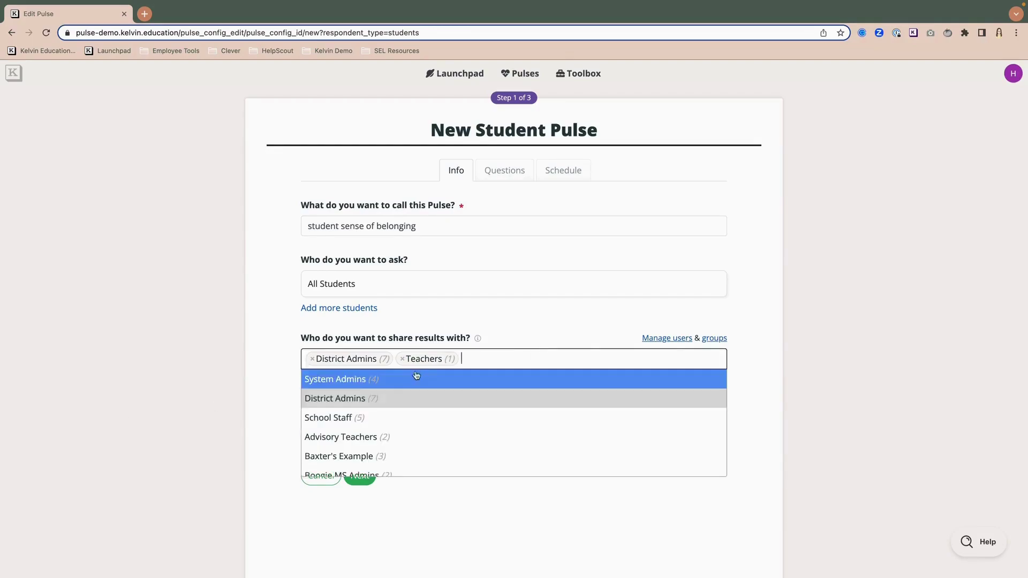
scroll(386, 423, "down", 5)
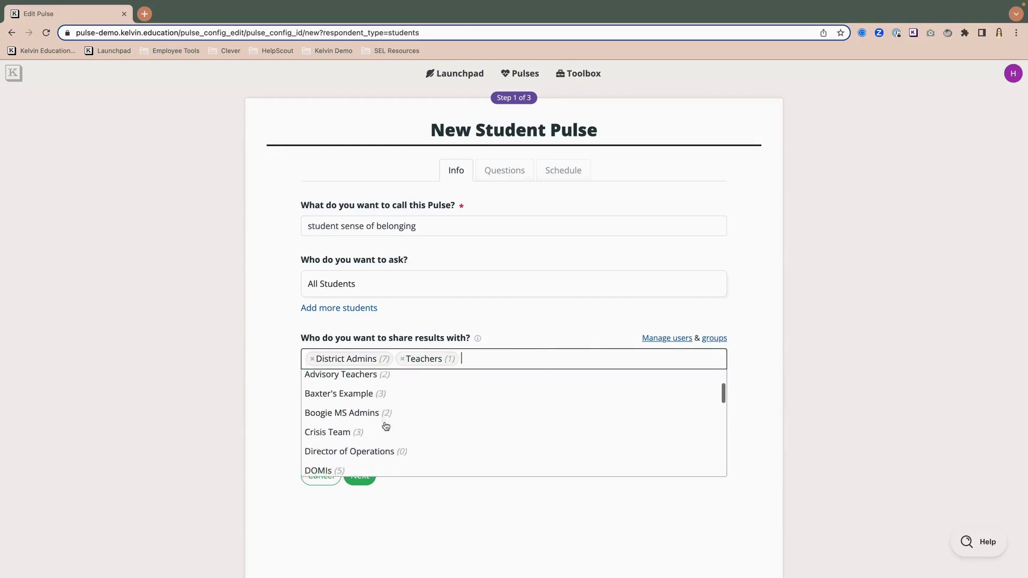
scroll(385, 424, "down", 5)
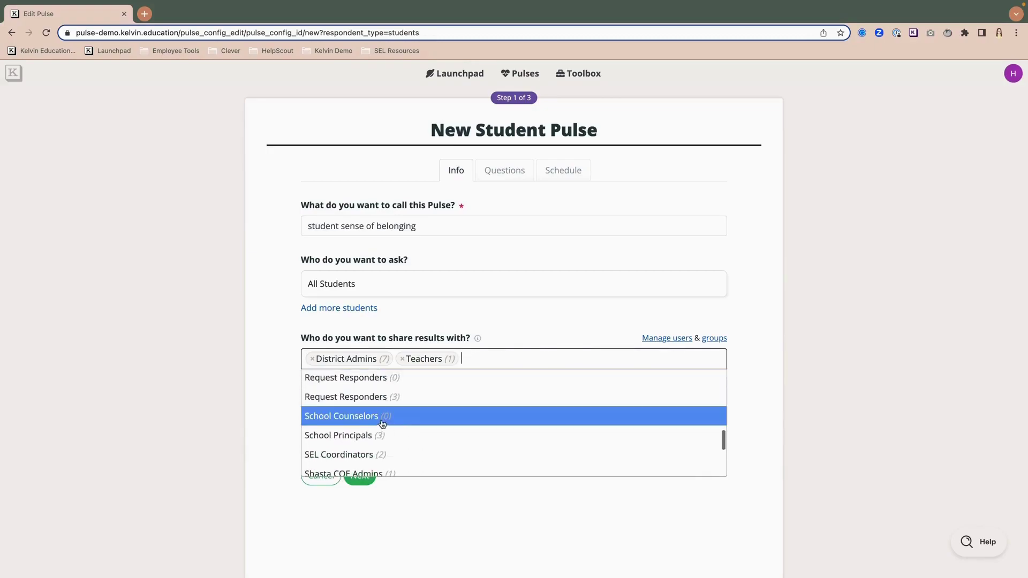
left_click(407, 402)
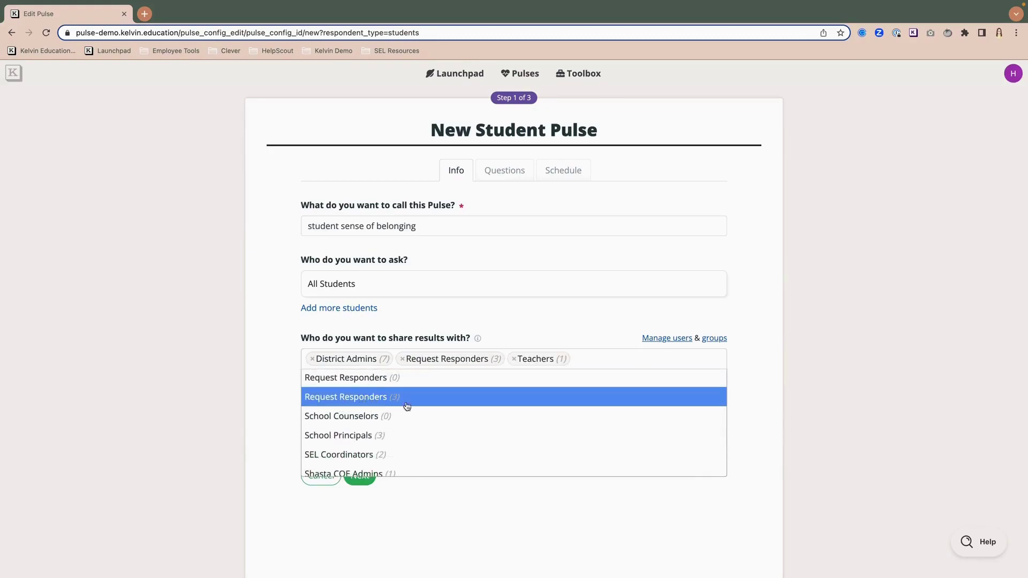
left_click(506, 332)
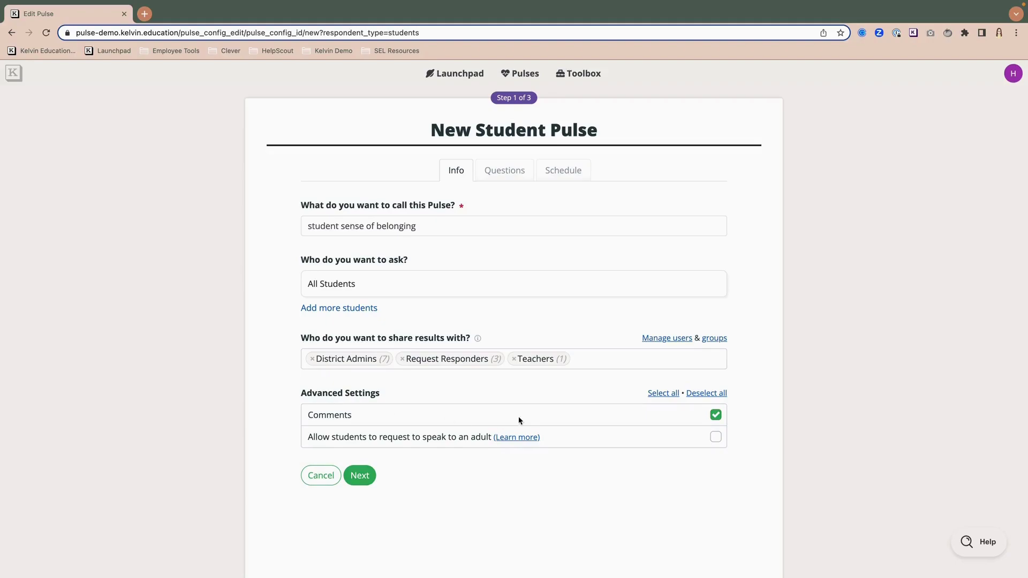
Share the pulse results with the School Principals group as well.
left_click(599, 364)
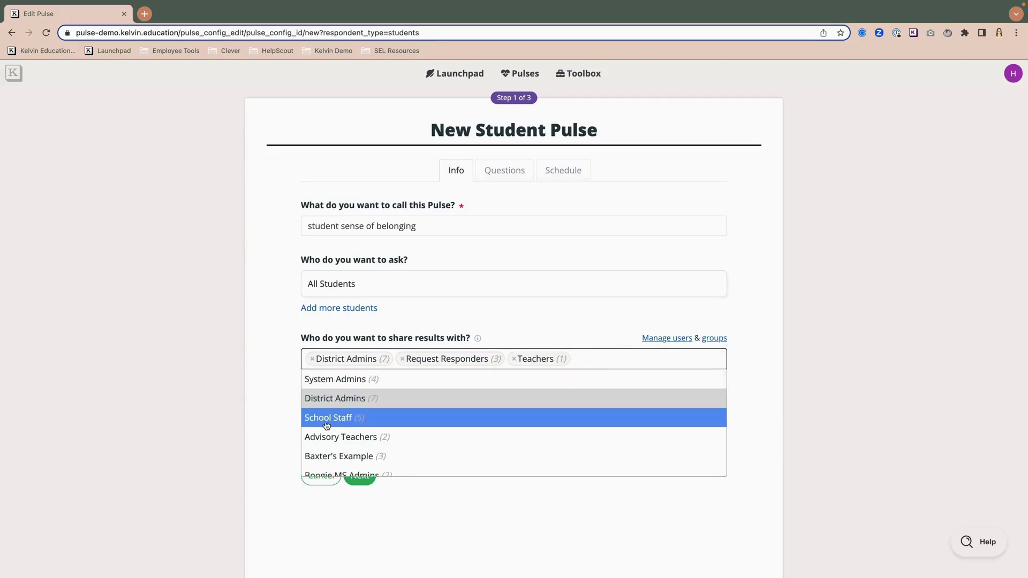
scroll(334, 424, "down", 2)
scroll(334, 424, "down", 8)
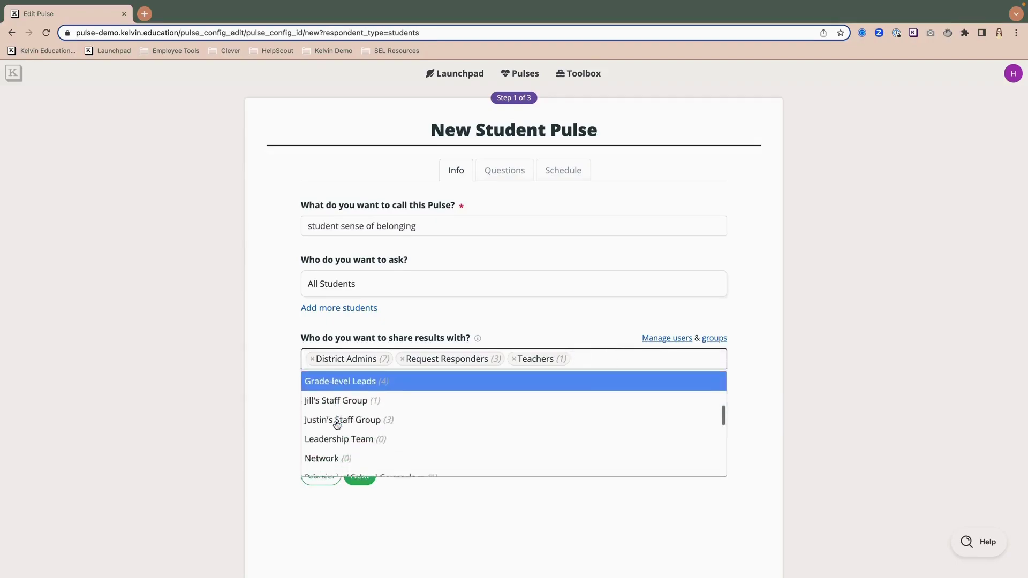
scroll(336, 425, "down", 4)
scroll(340, 436, "up", 2)
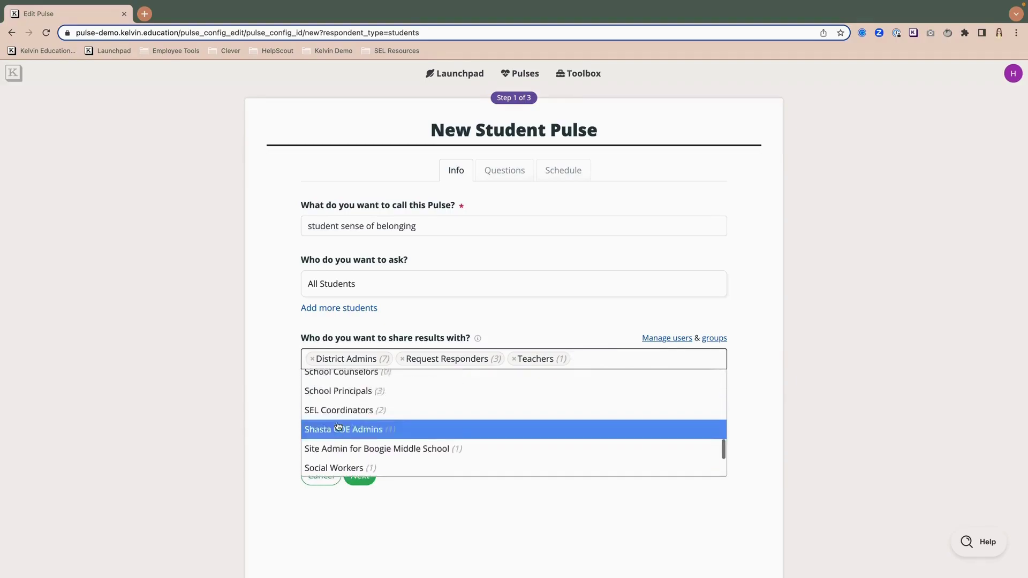
left_click(340, 410)
left_click(297, 388)
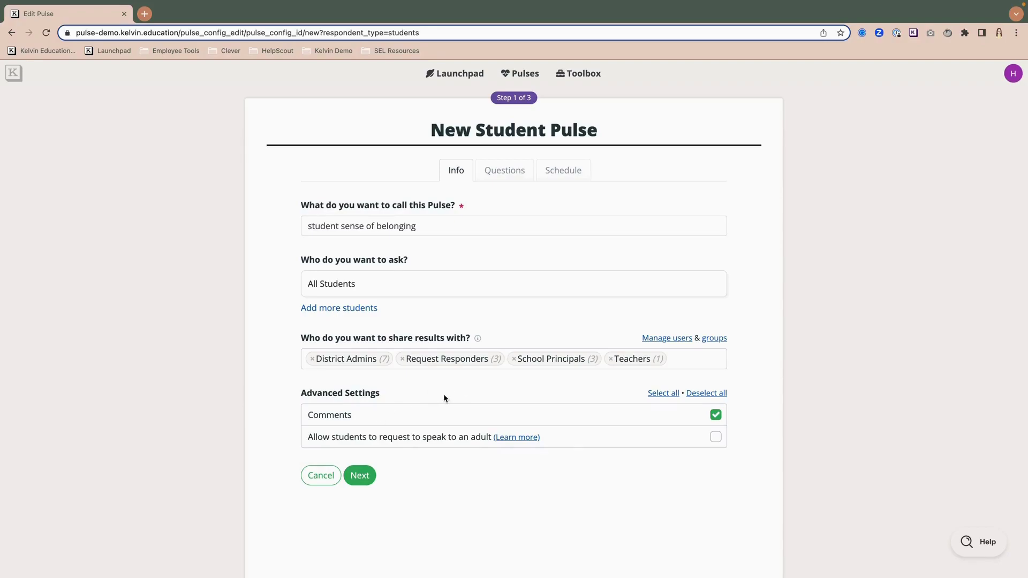
Disable comments, allow students to request to speak to an adult, and continue to the pulse's questions.
scroll(451, 382, "down", 1)
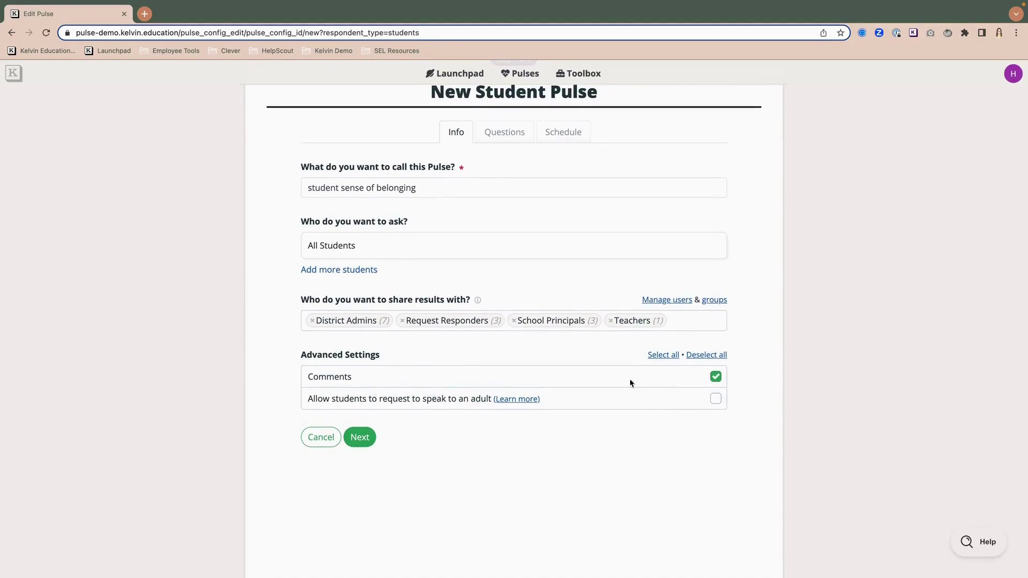
left_click(716, 377)
left_click(716, 401)
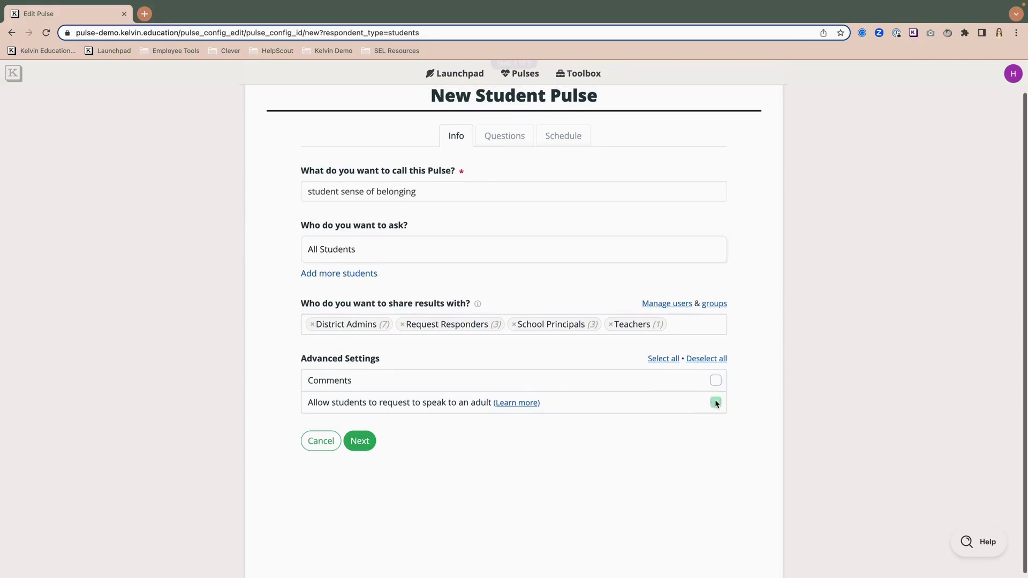
scroll(355, 442, "down", 1)
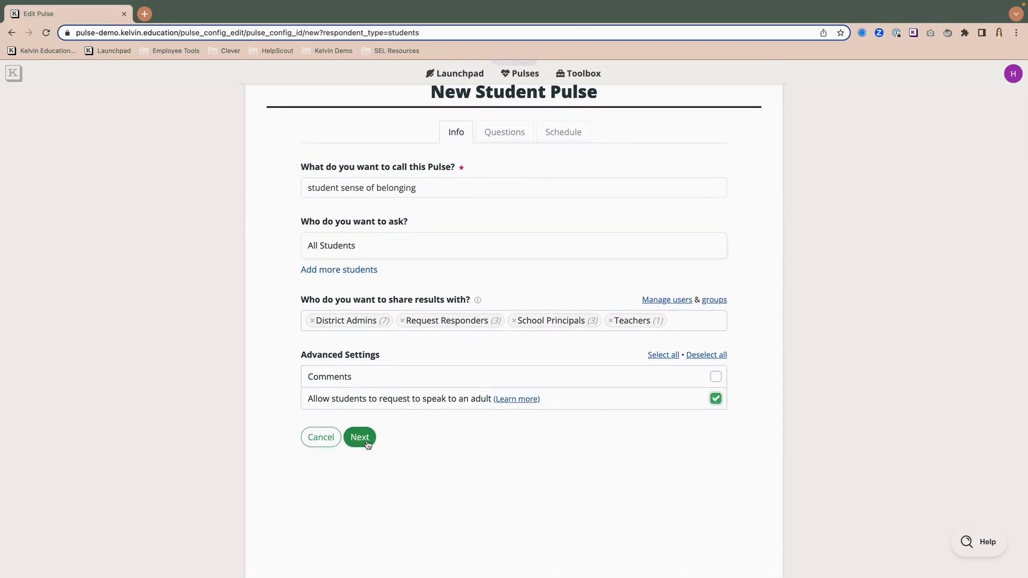
left_click(358, 440)
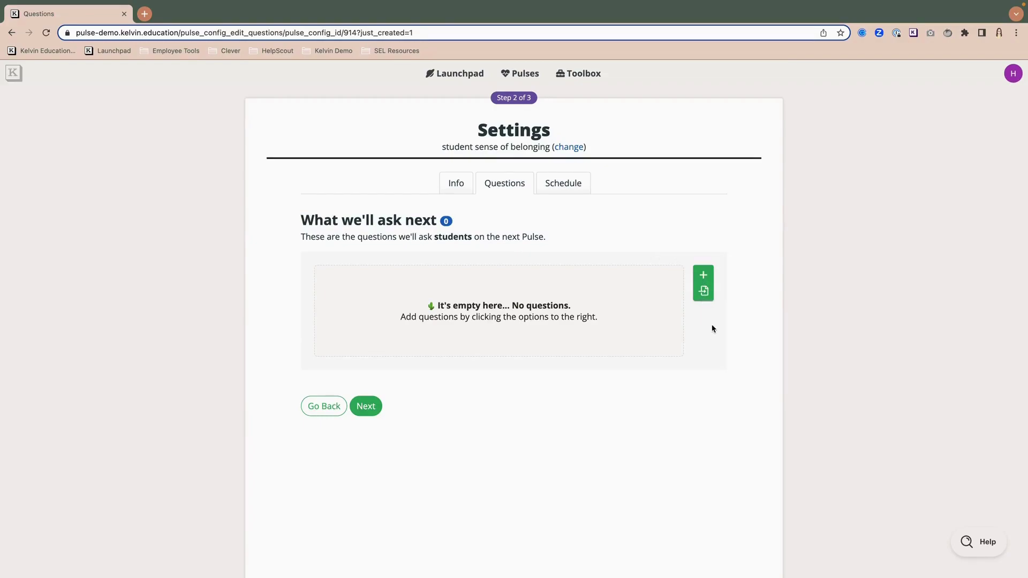
Search the question bank for "sense of belonging" questions.
left_click(703, 291)
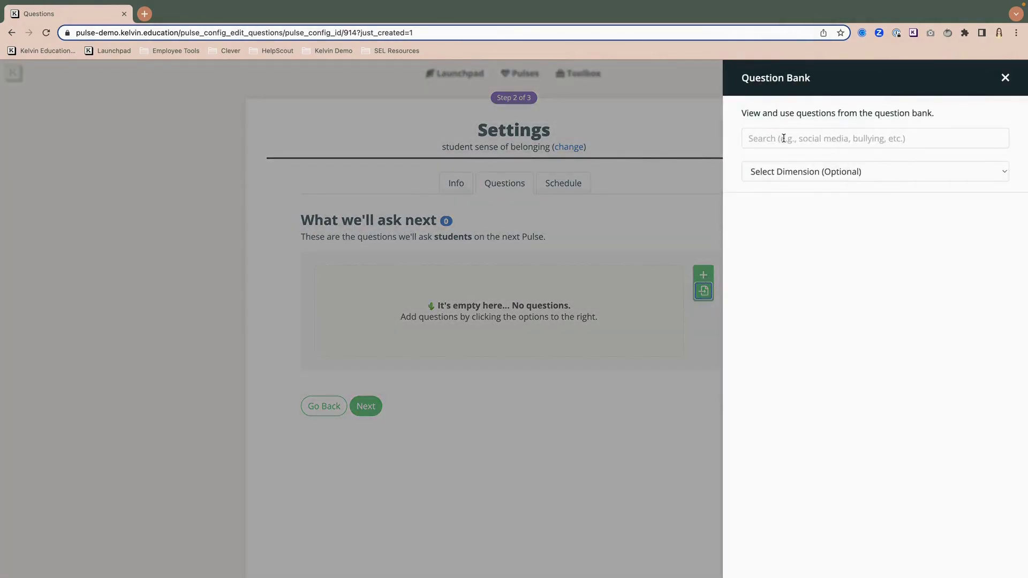
left_click(798, 175)
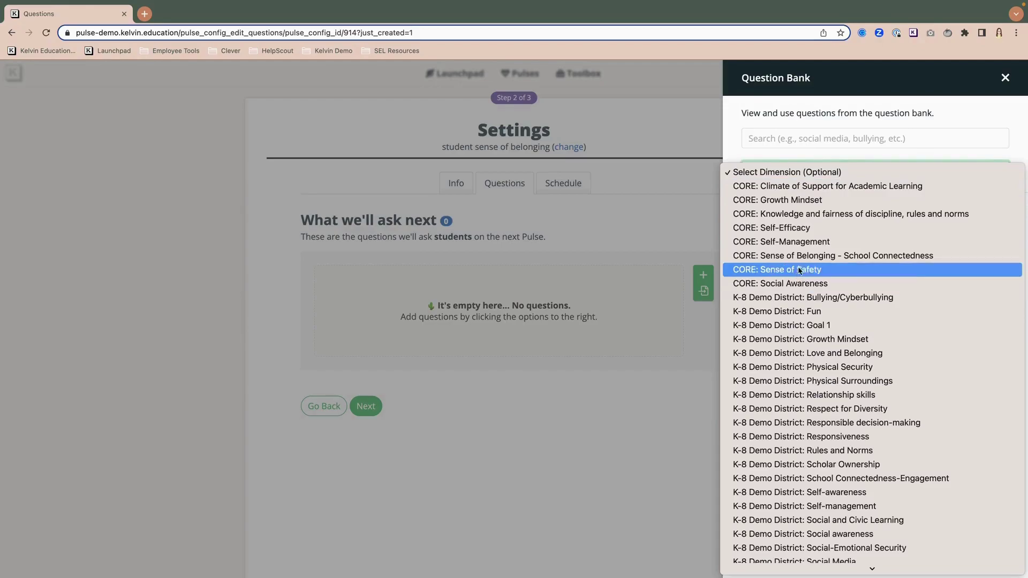
left_click(787, 140)
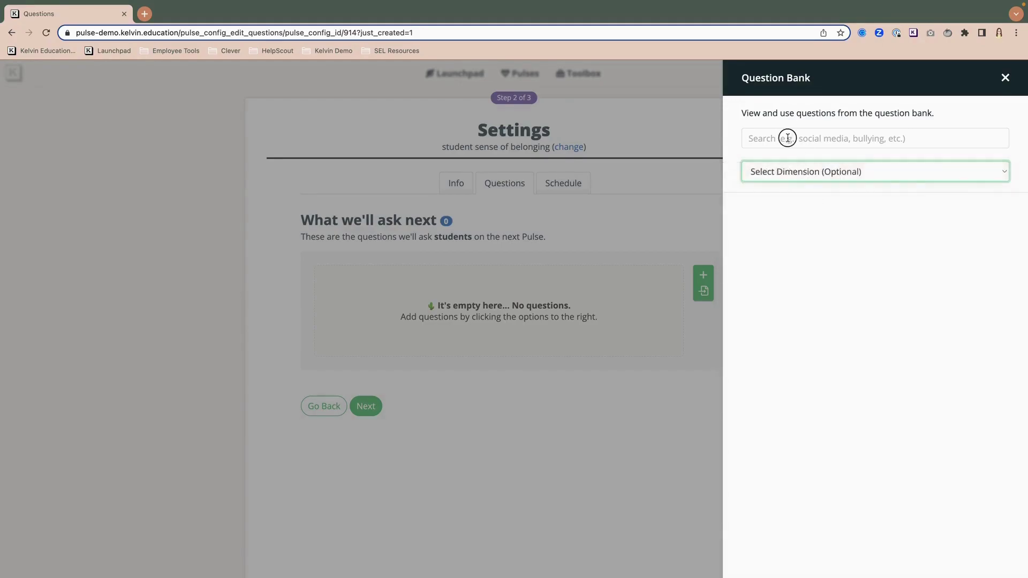
left_click(787, 139)
type("sens")
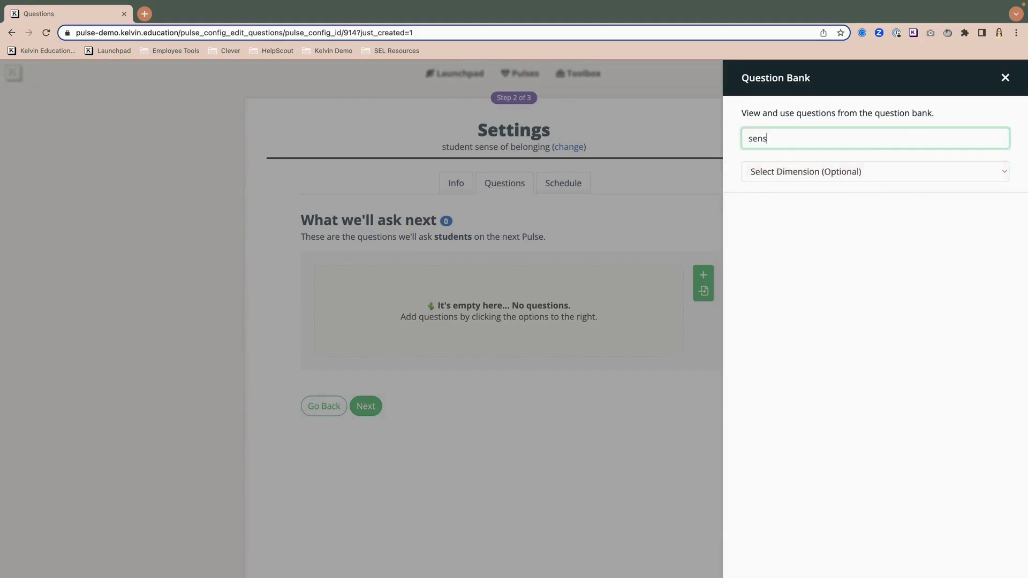
type("e of belonging")
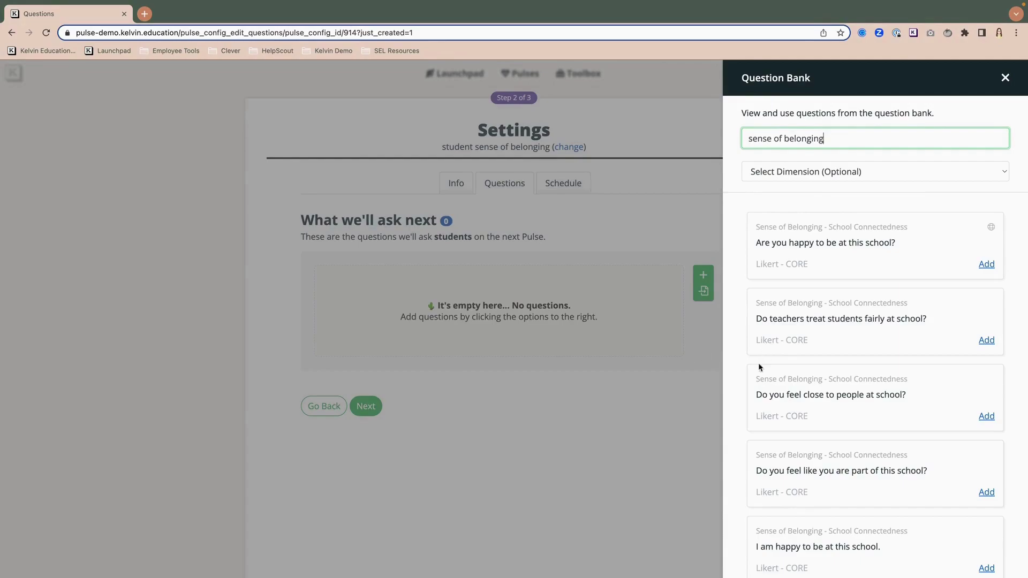
Add the bank questions "Are you happy to be at this school?" and "Do you feel close to people at school?" to the pulse.
scroll(758, 369, "down", 1)
scroll(791, 383, "up", 1)
left_click(986, 264)
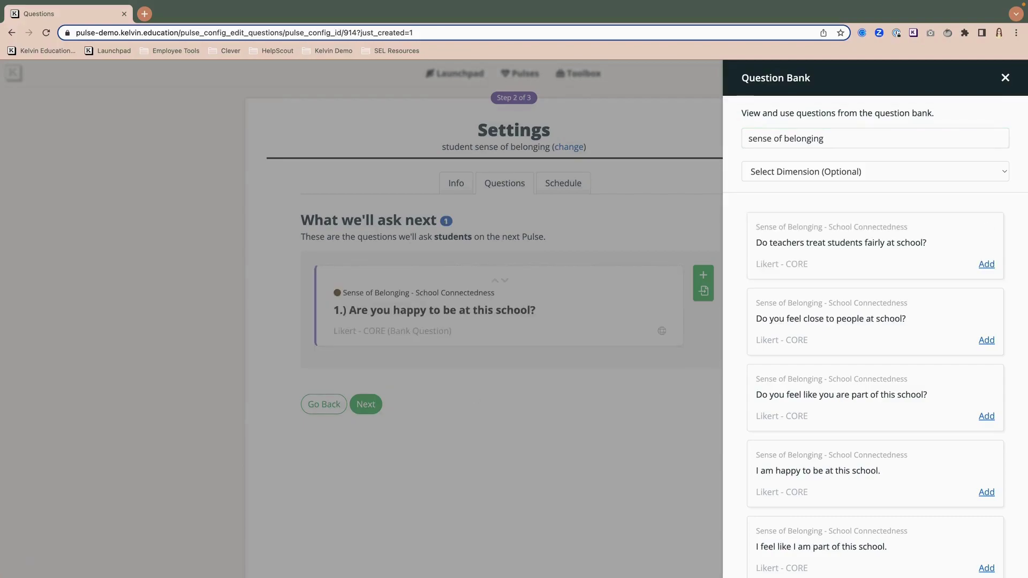
scroll(896, 363, "down", 1)
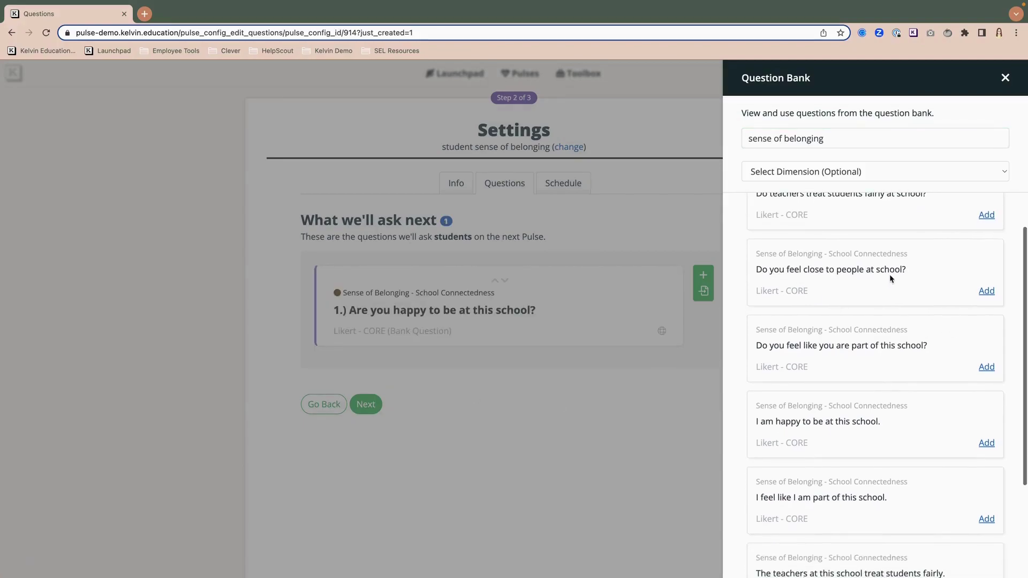
left_click(986, 291)
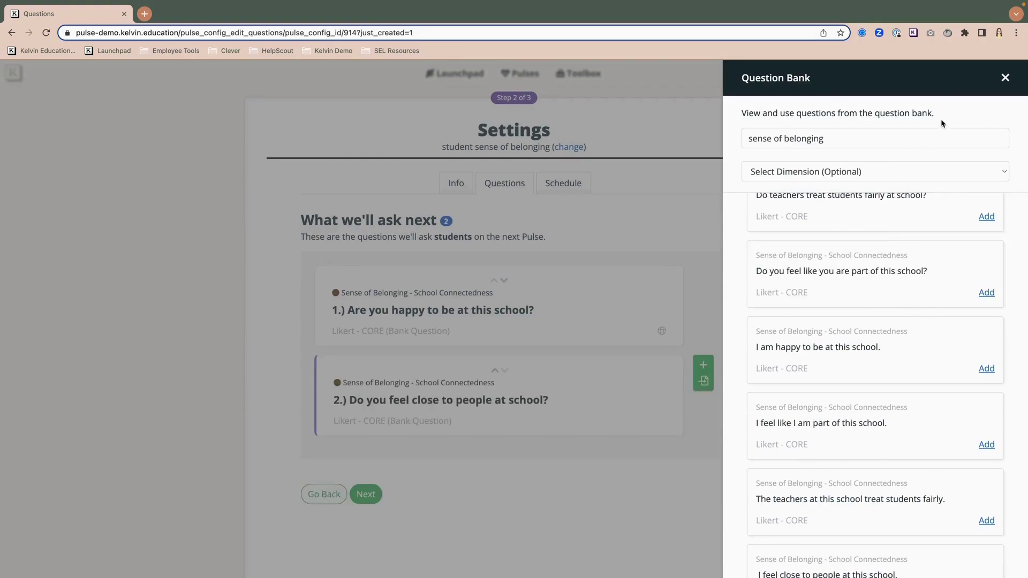
left_click(1005, 79)
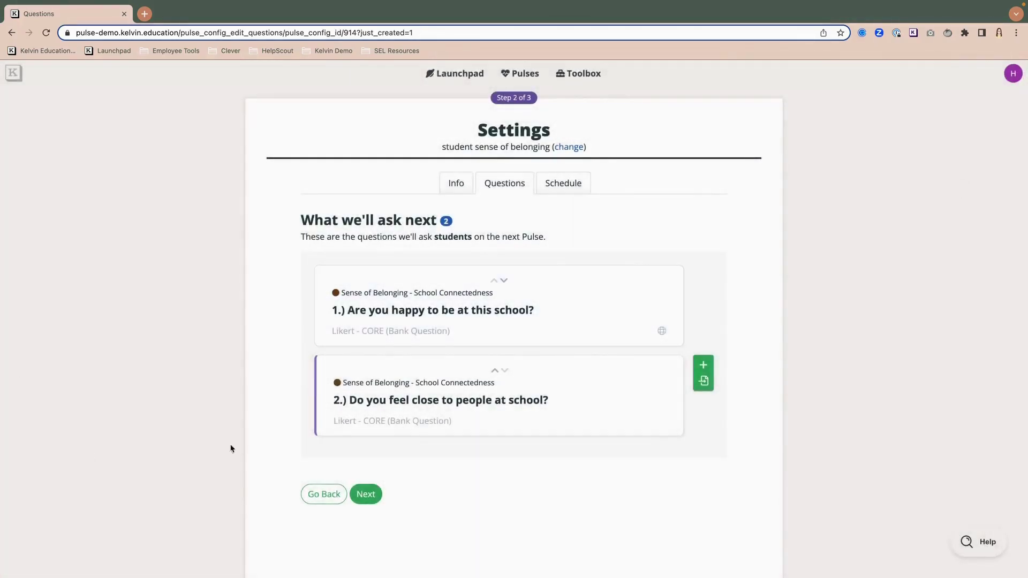
Reword the second question as "Do you feel close to other students at school?".
left_click(407, 408)
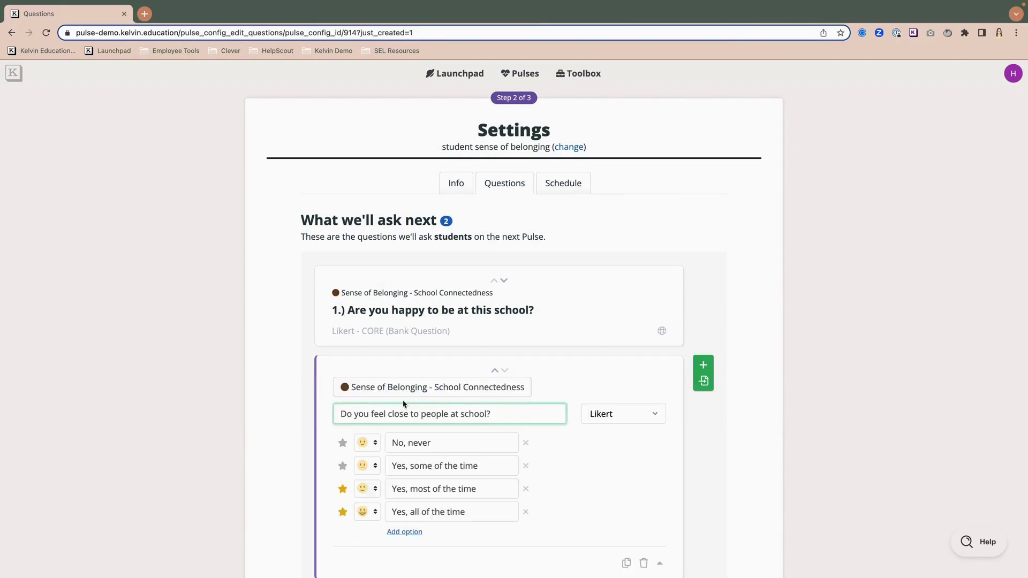
left_click_drag(344, 415, 451, 414)
left_click(464, 414)
left_click_drag(421, 414, 450, 415)
type("other studentss")
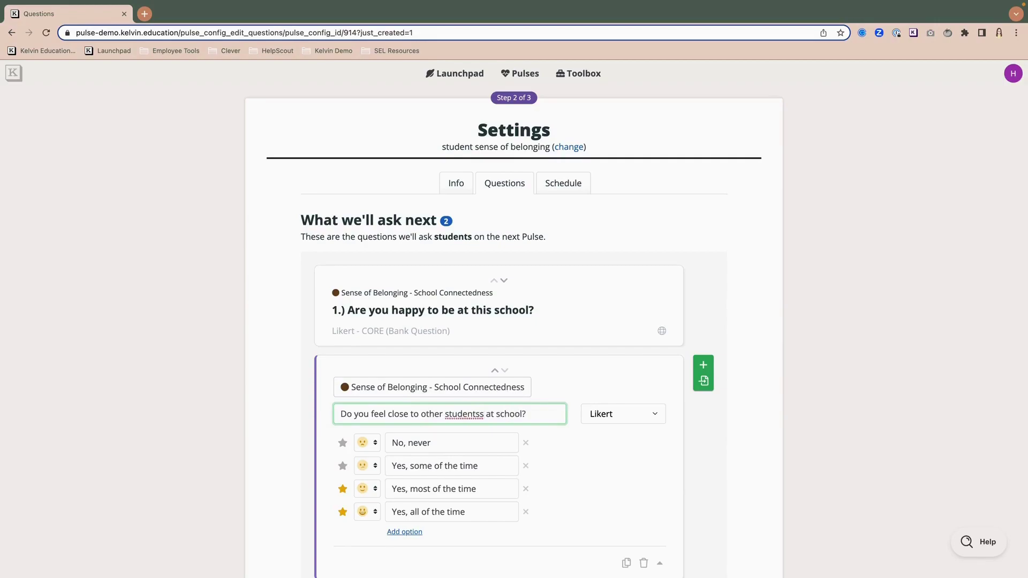
key("BackSpace")
Duplicate the second question and reword the copy as "Do you feel close to teachers at school?".
scroll(456, 433, "down", 3)
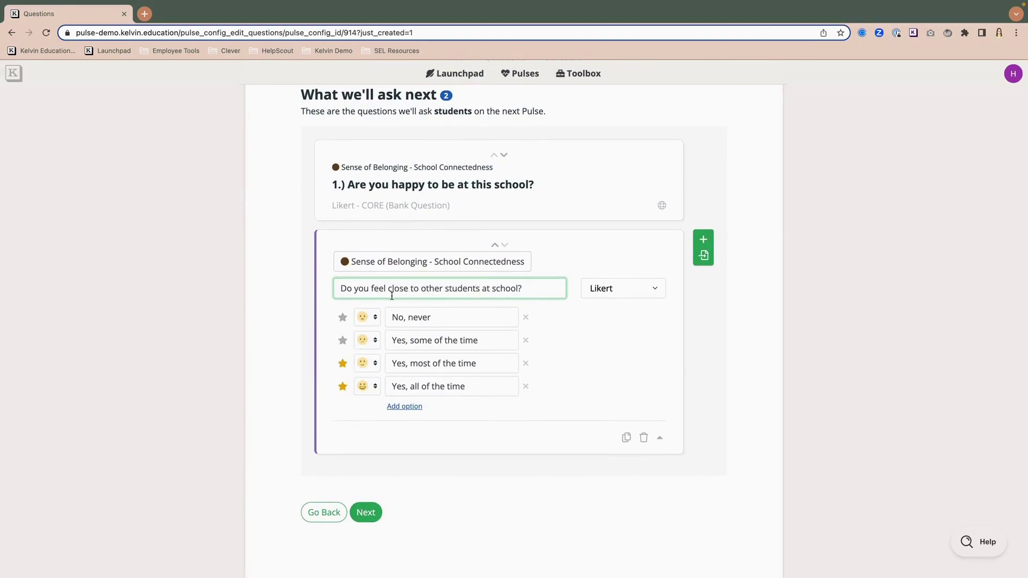
left_click(626, 437)
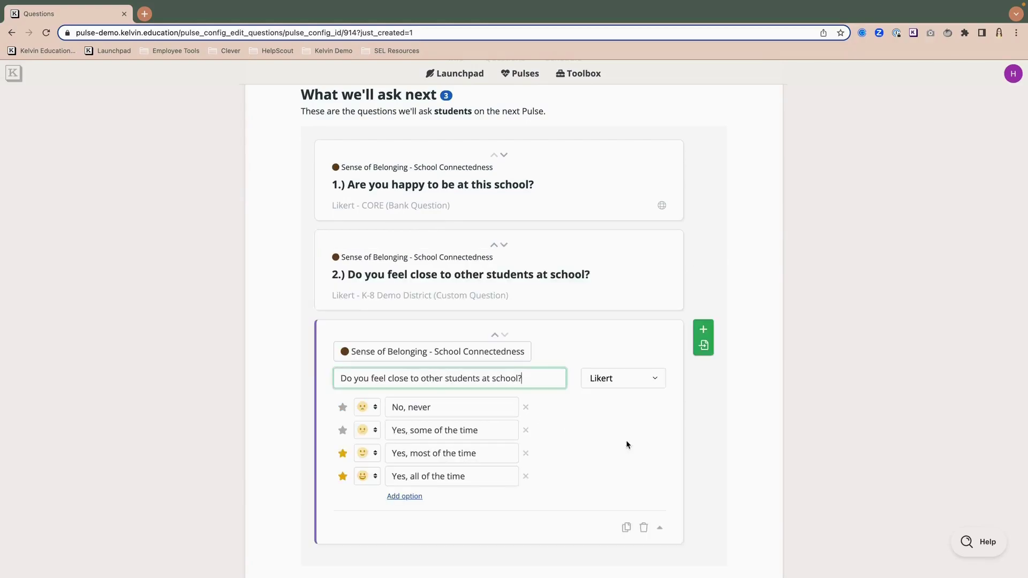
double_click(455, 376)
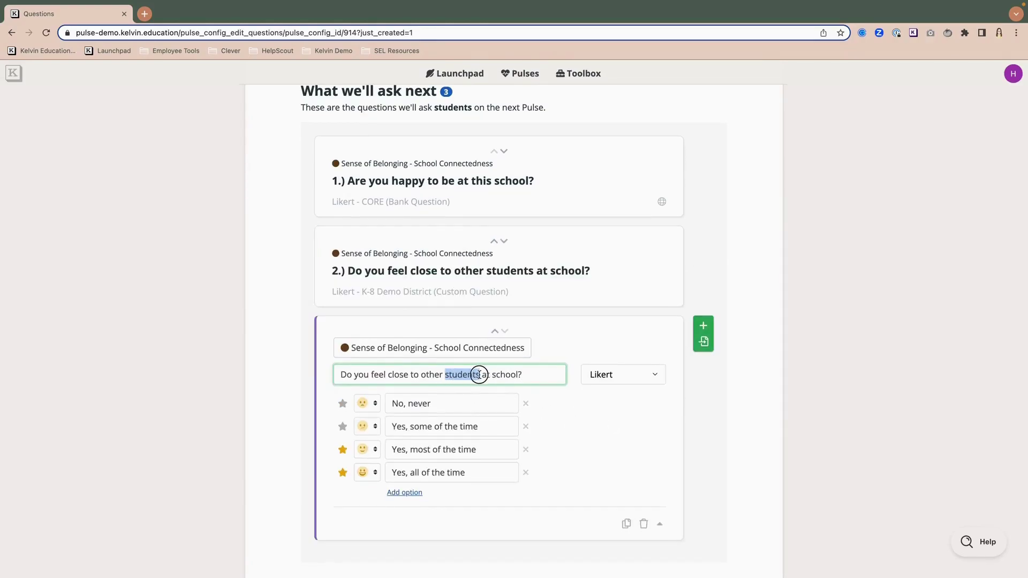
left_click_drag(421, 374, 479, 374)
type("teachres")
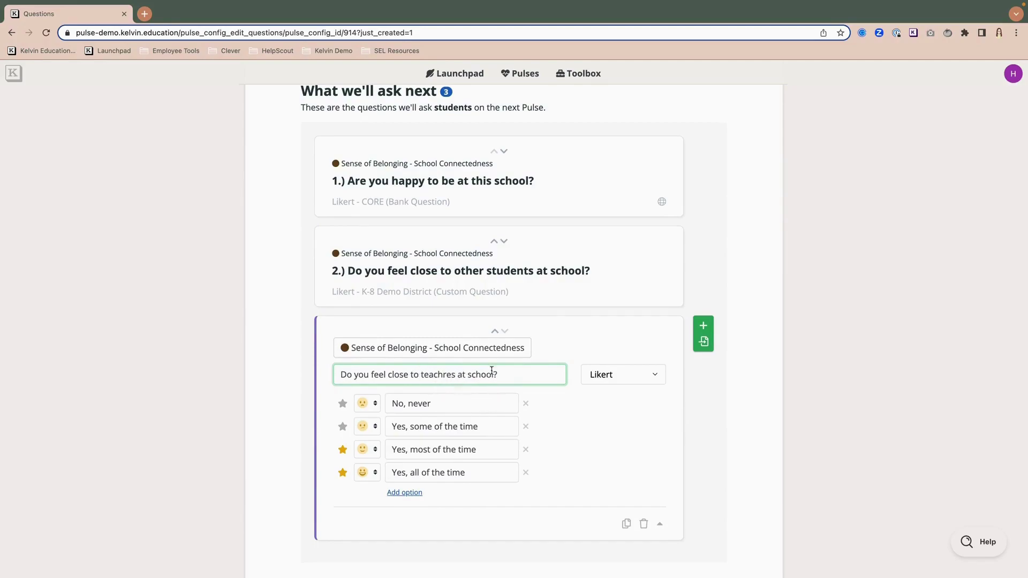
key("BackSpace")
type("r")
key("BackSpace")
key("BackSpace")
key("BackSpace")
type("ers")
scroll(585, 475, "down", 3)
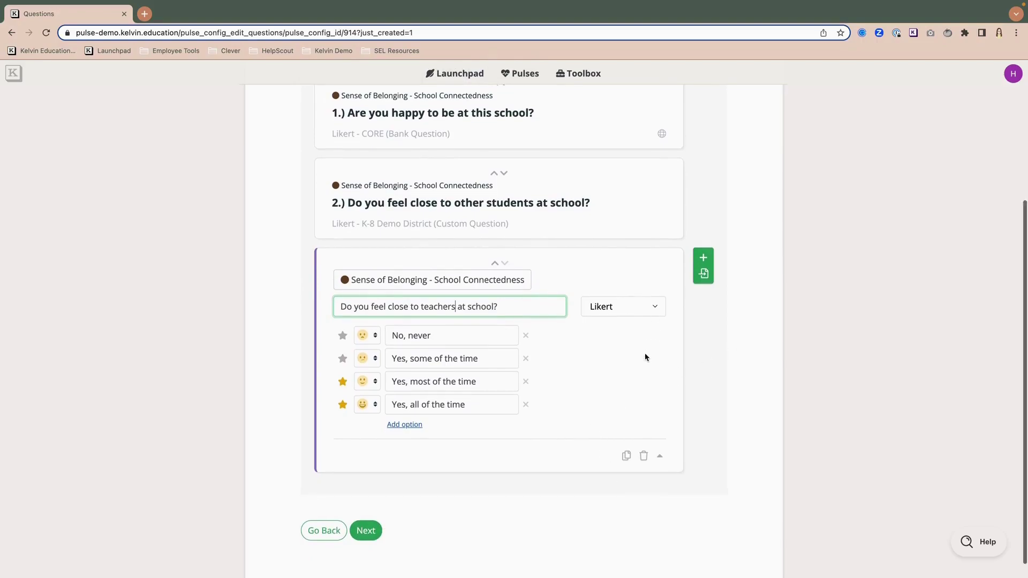
Add a new open-ended question reading "What is one thing you can do to make your school a better place?".
scroll(645, 356, "down", 1)
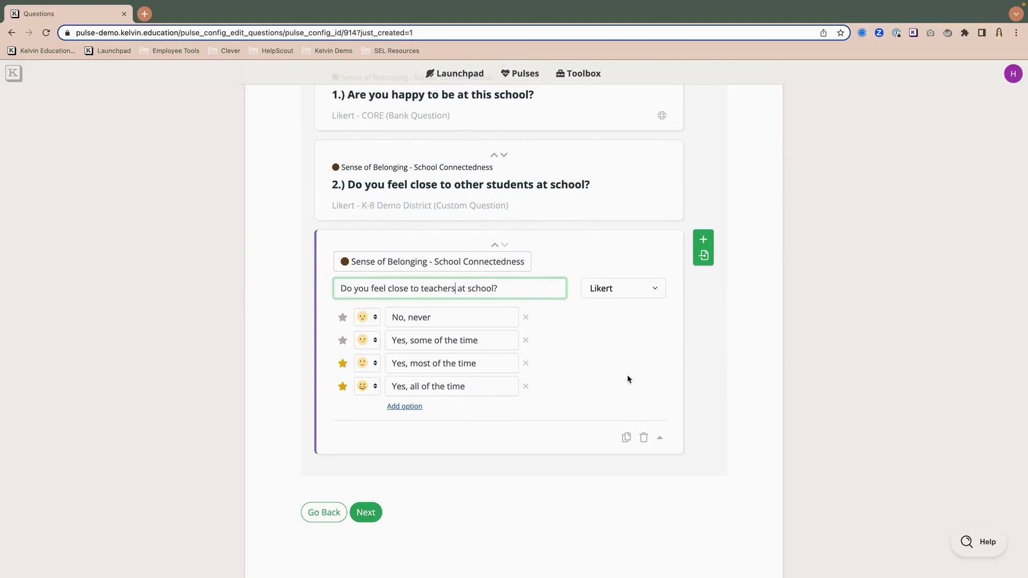
scroll(591, 390, "up", 2)
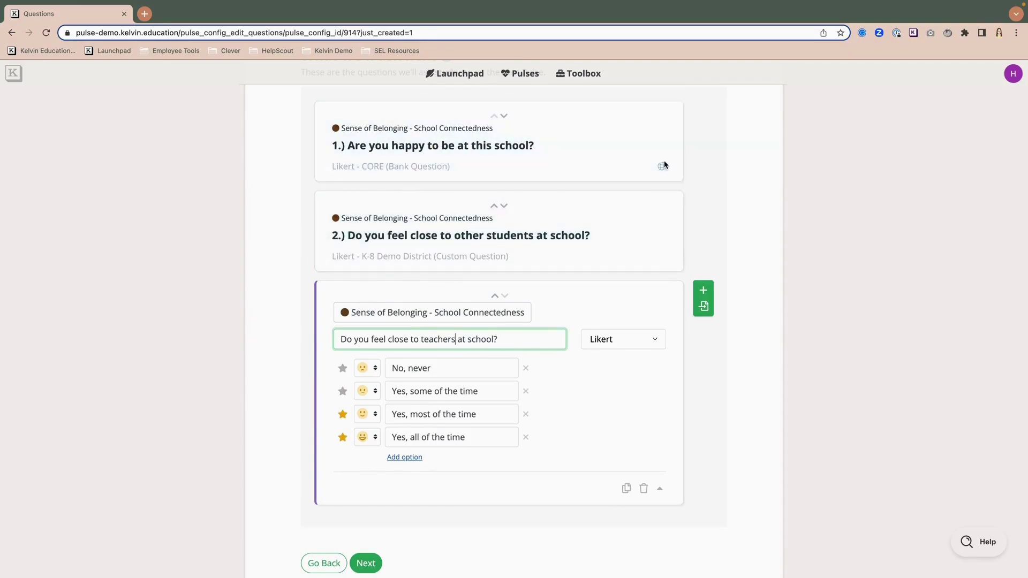
mouse_move(662, 167)
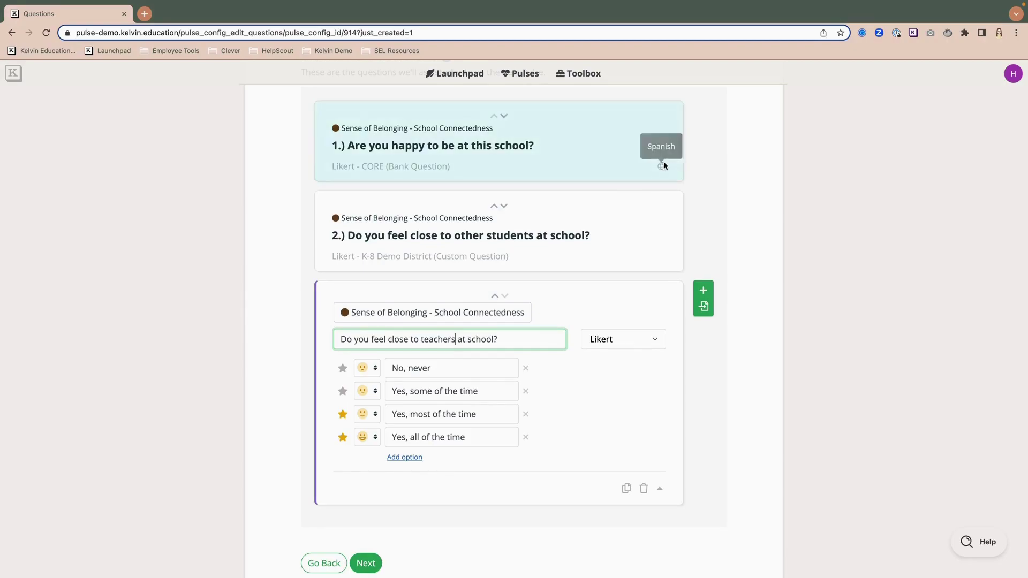
scroll(629, 368, "down", 1)
scroll(630, 367, "down", 1)
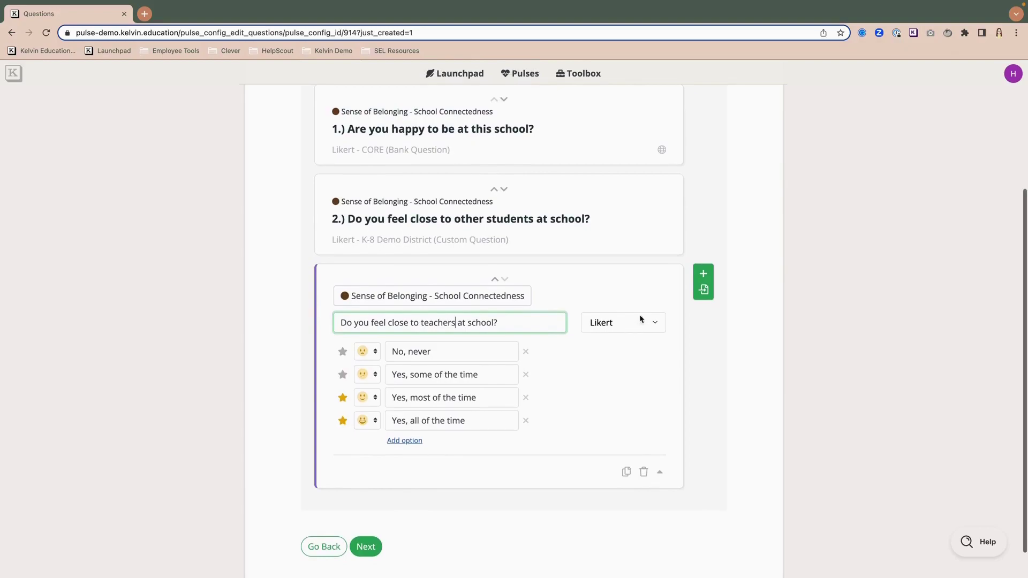
left_click(705, 276)
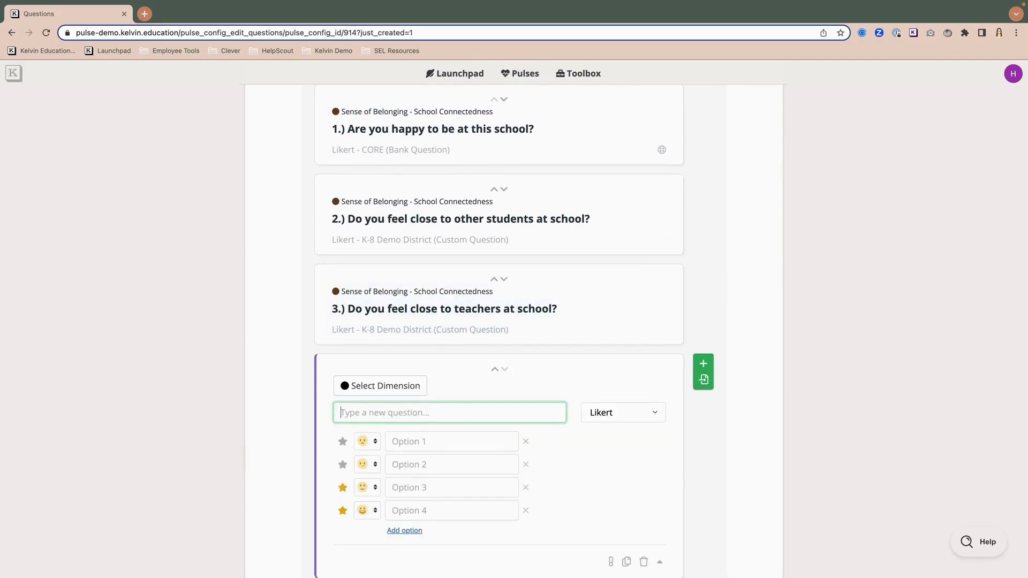
key("super+Tab")
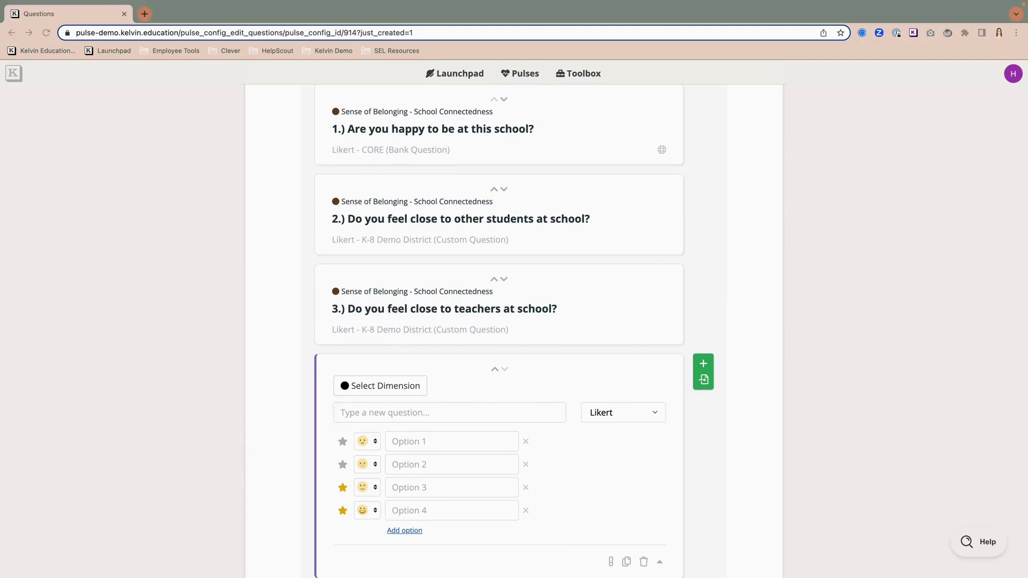
left_click(416, 418)
type("What is one thing you can do to make your school a better place?")
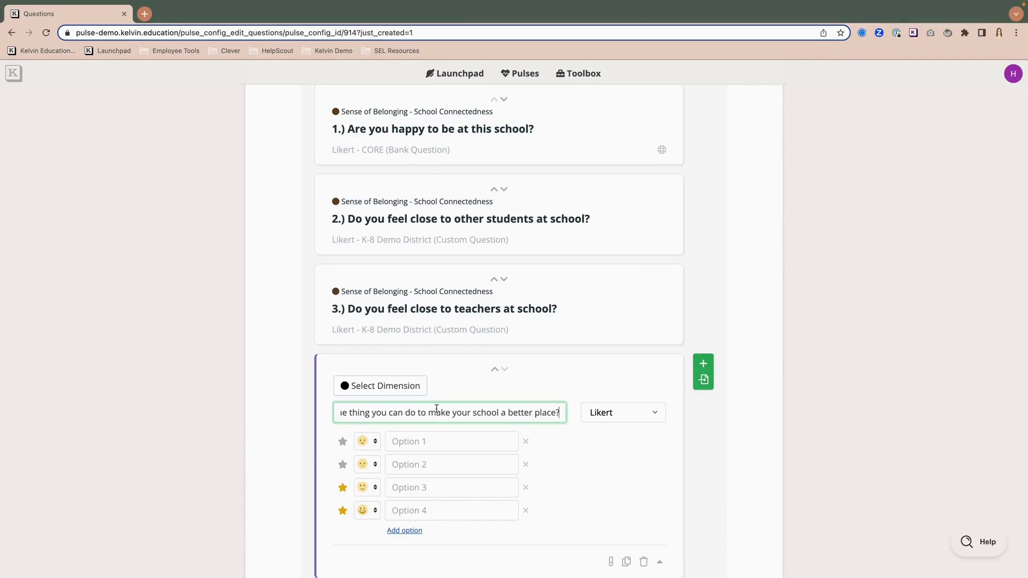
left_click(637, 415)
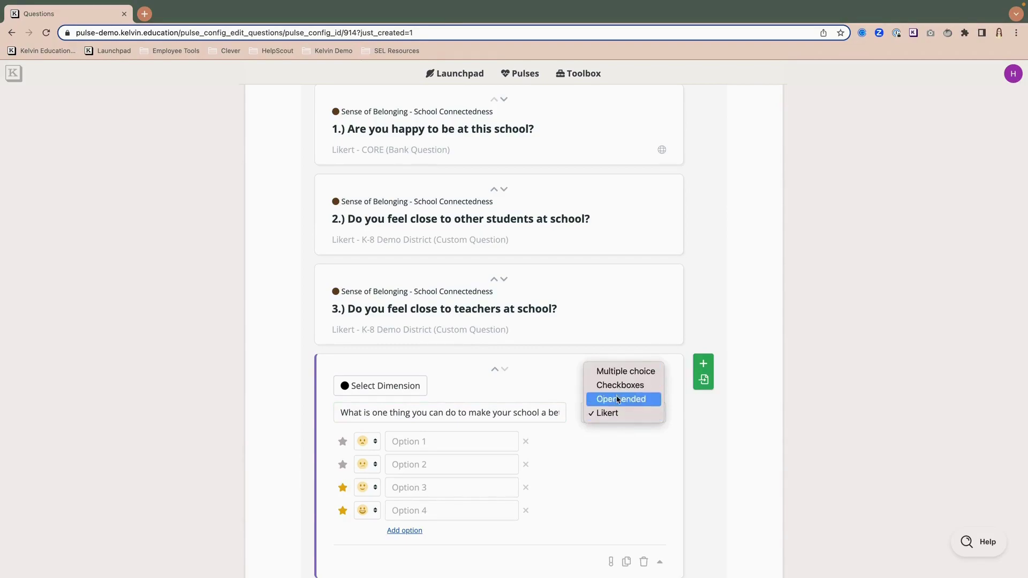
left_click(616, 401)
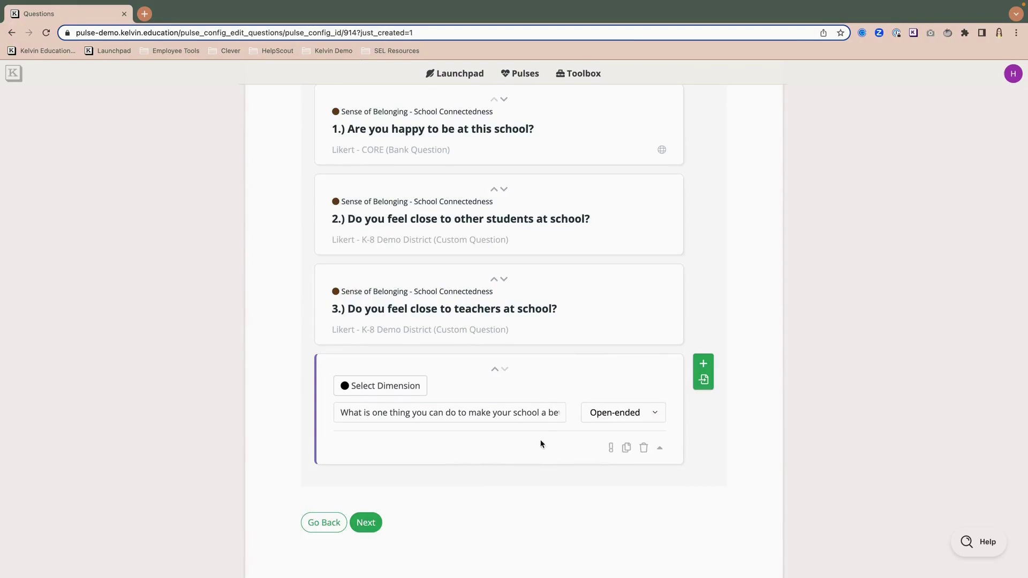
Start a new dimension for the open-ended question and name it "Personal Responsibility".
mouse_move(612, 452)
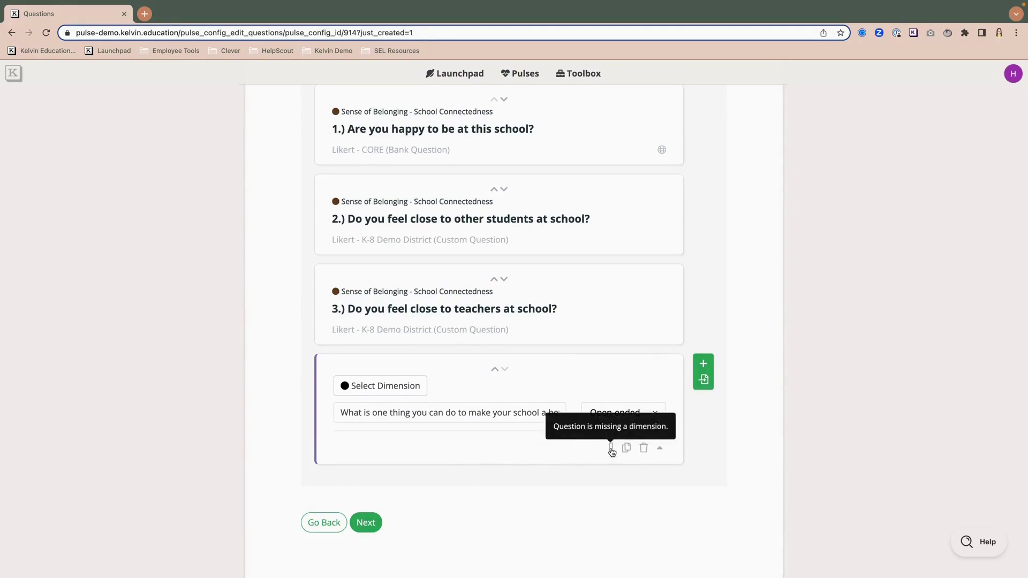
left_click(364, 391)
left_click(397, 431)
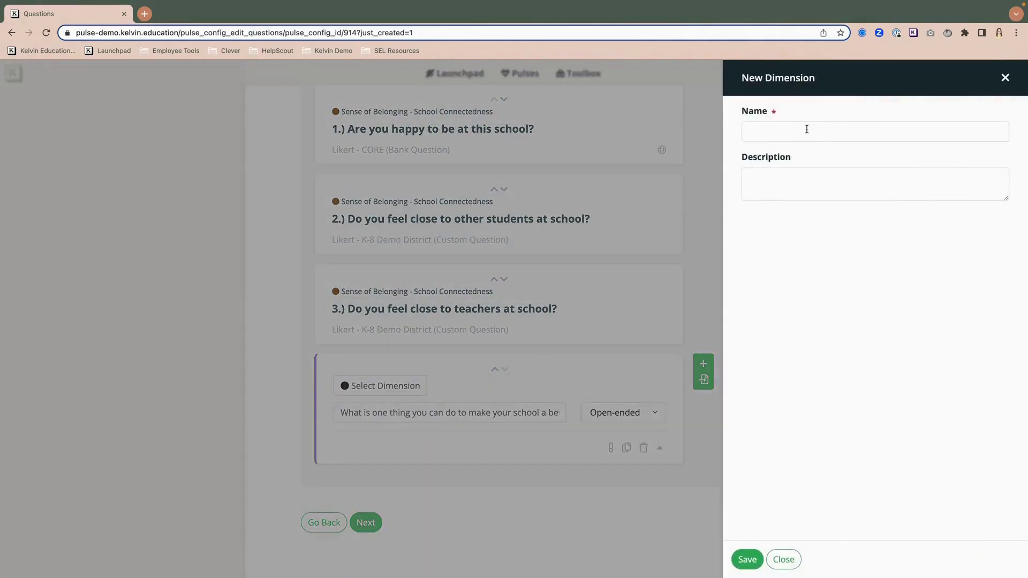
left_click(807, 129)
type("P")
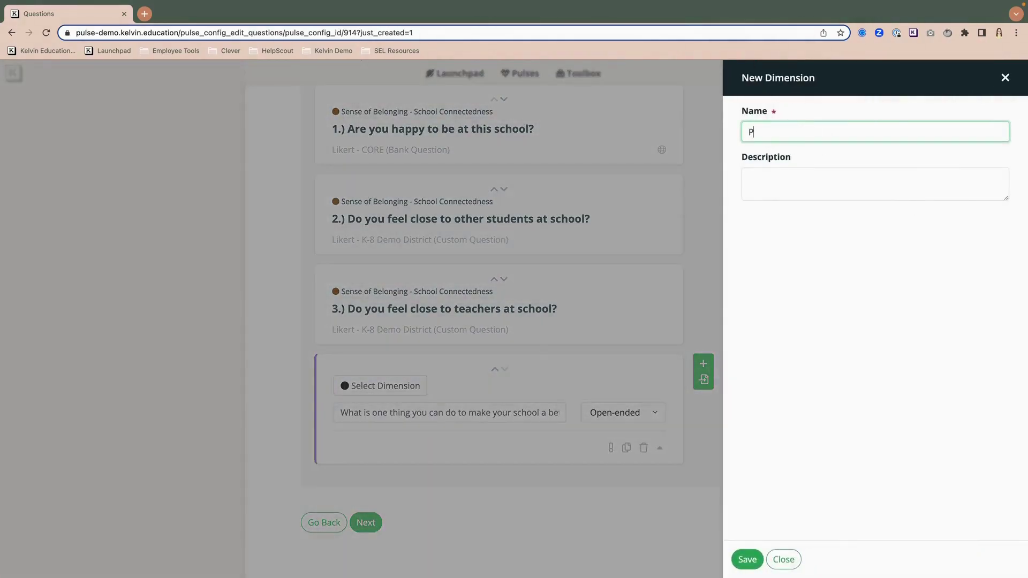
type("ersonal Responsibility")
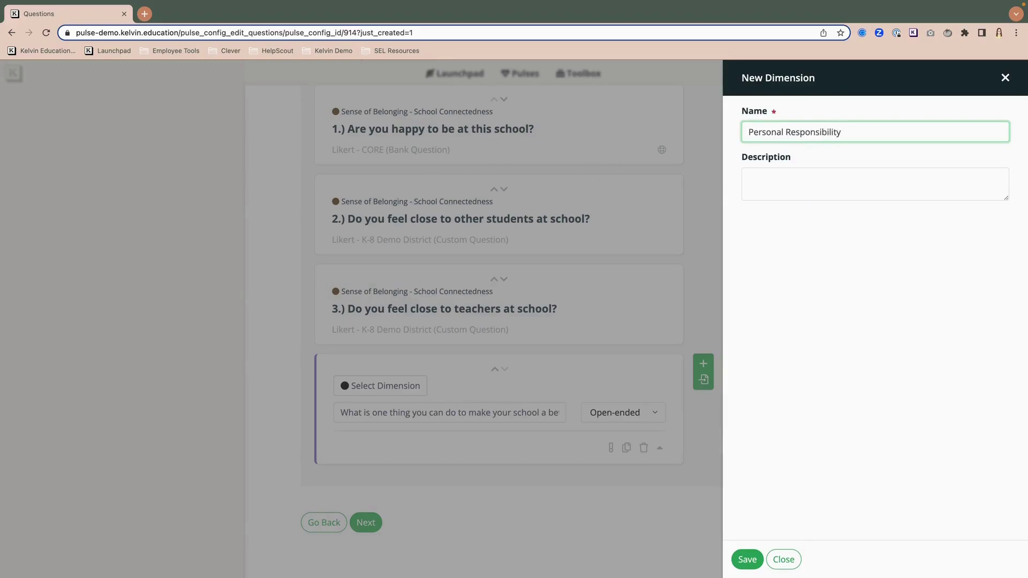
Describe the dimension as "What students are doing to take personal responsibility for the culture of their school" and save it.
key("super+Tab")
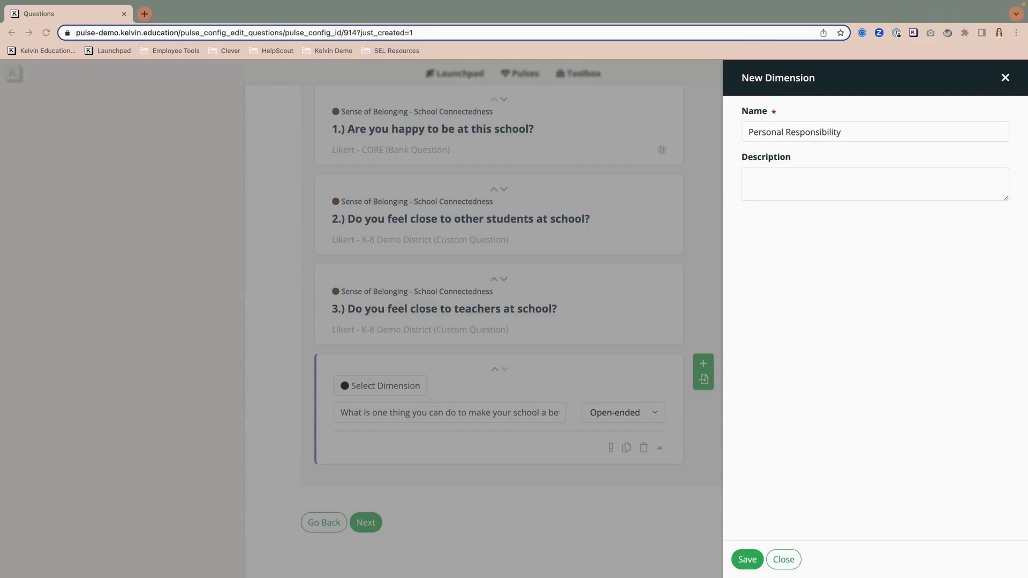
left_click(860, 188)
left_click(860, 188)
type("What students are doing to take personal responsibility for the culture of their school")
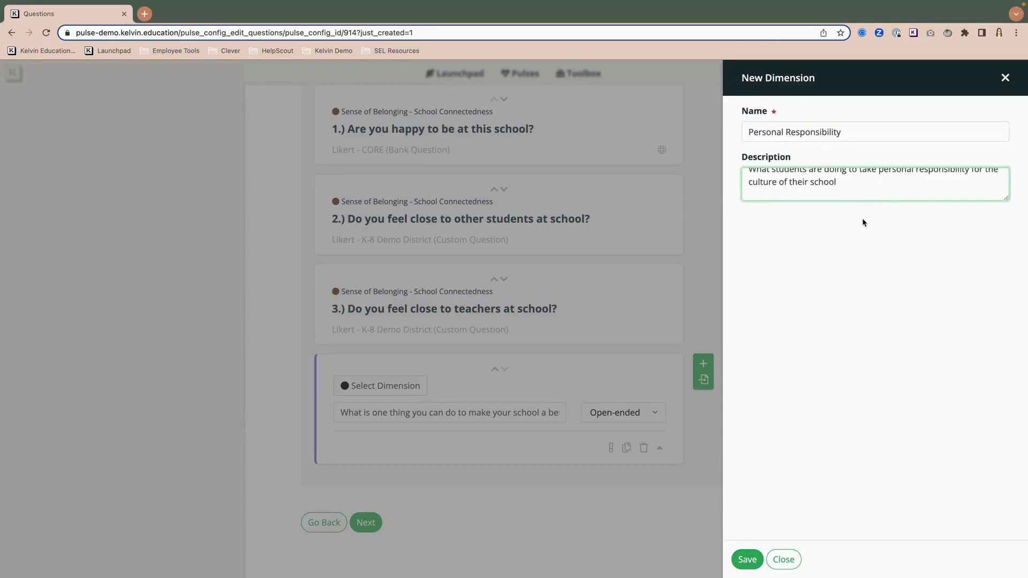
key("BackSpace")
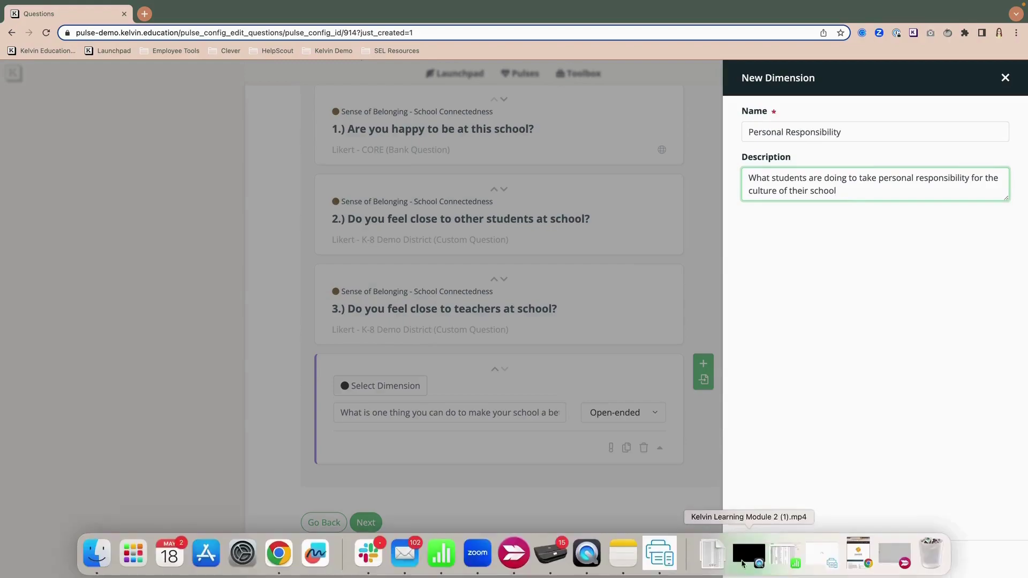
left_click(748, 559)
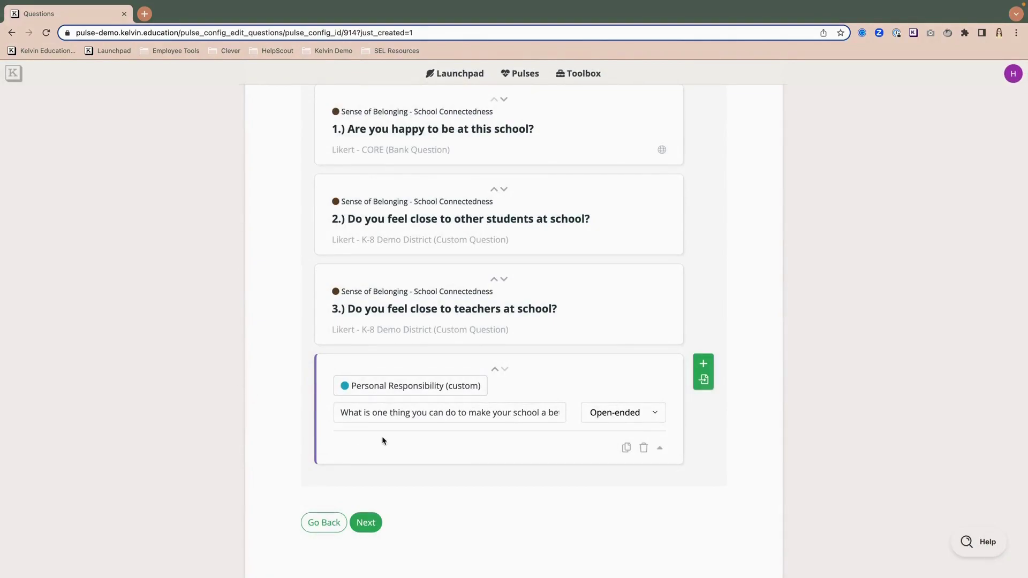
Save the pulse's questions and continue to its schedule settings.
scroll(483, 489, "up", 2)
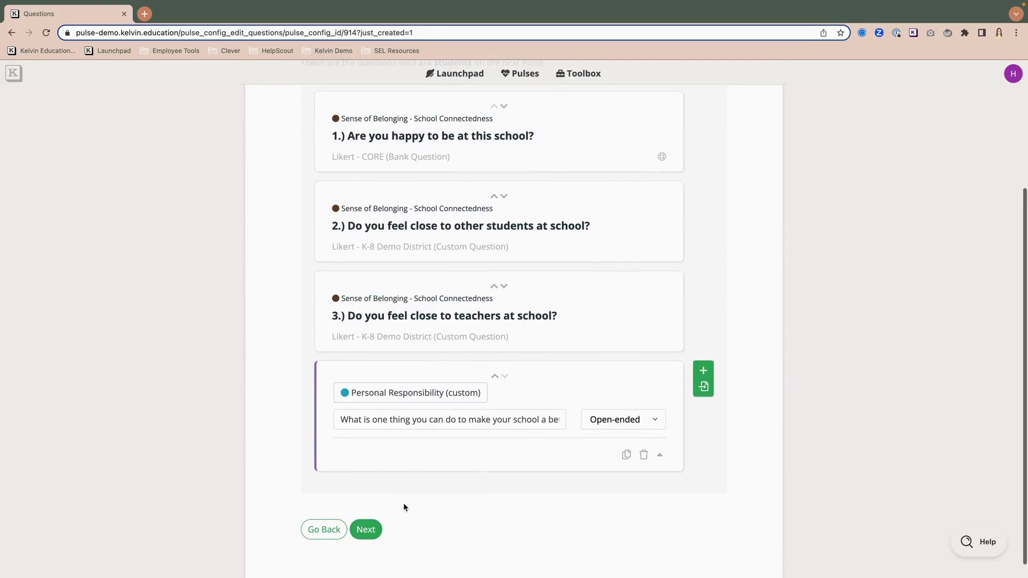
left_click(372, 536)
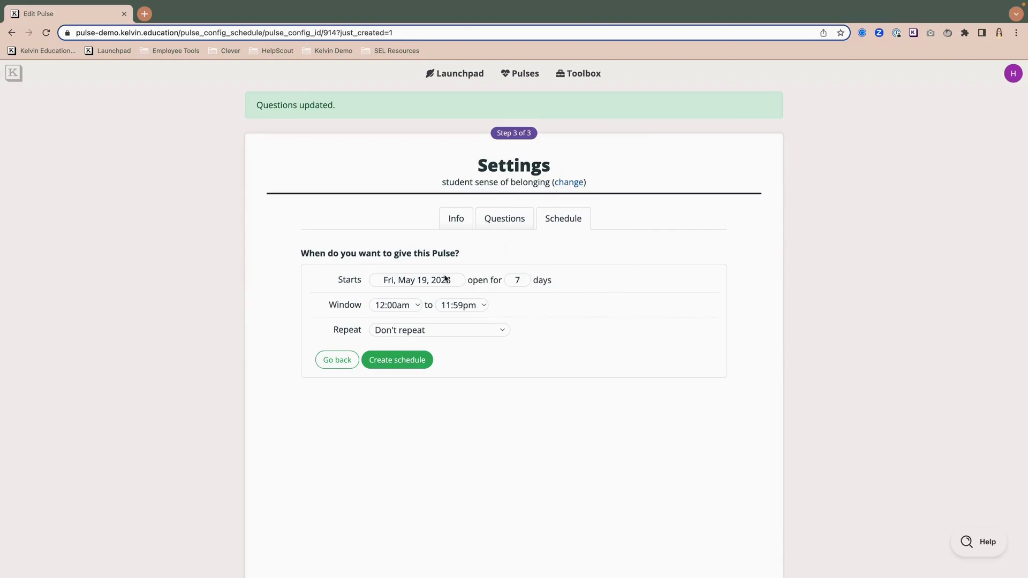
Set the pulse's start date to Monday, August 28, 2023.
left_click(399, 283)
left_click(525, 304)
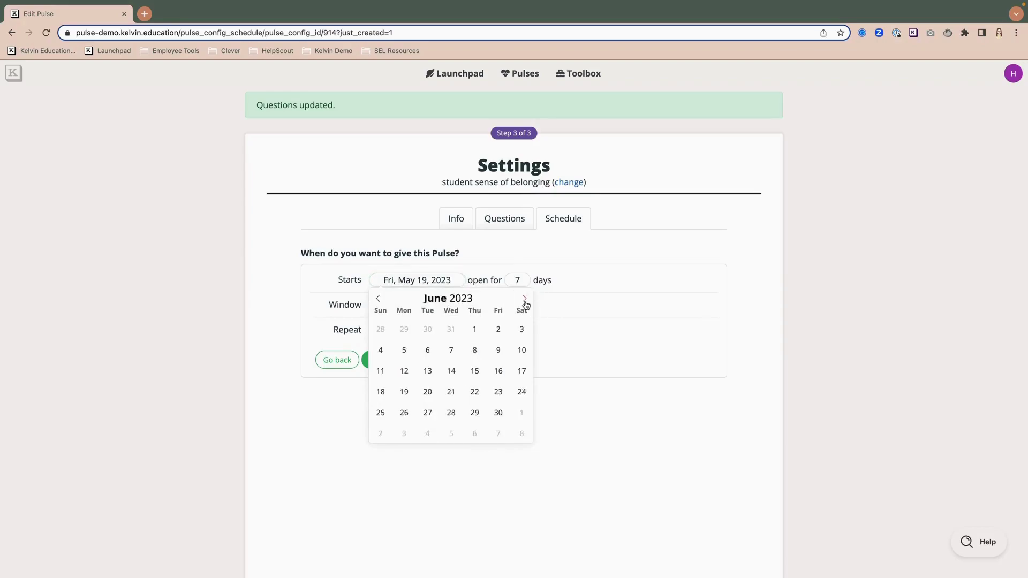
left_click(525, 304)
left_click(525, 304)
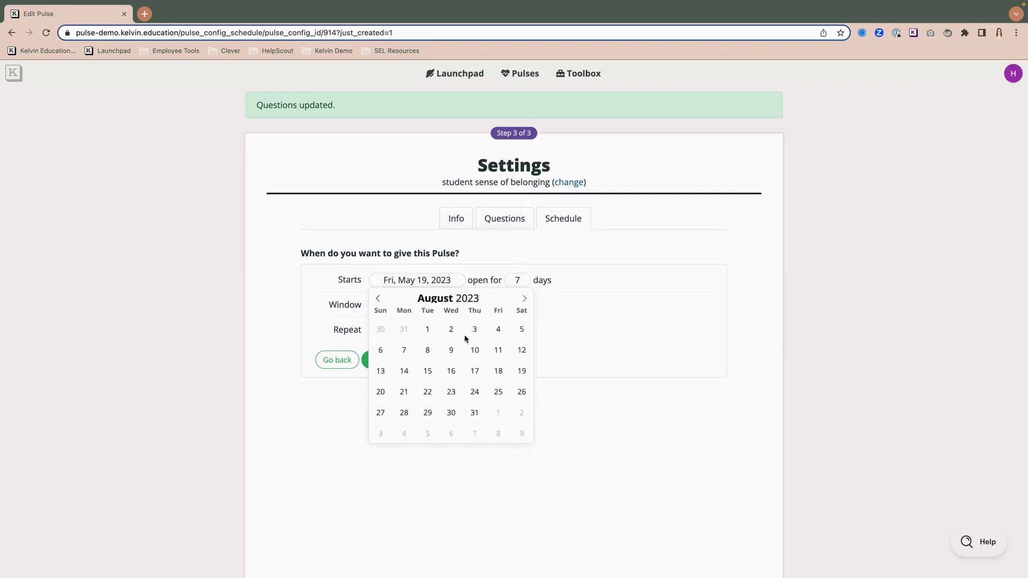
left_click(403, 413)
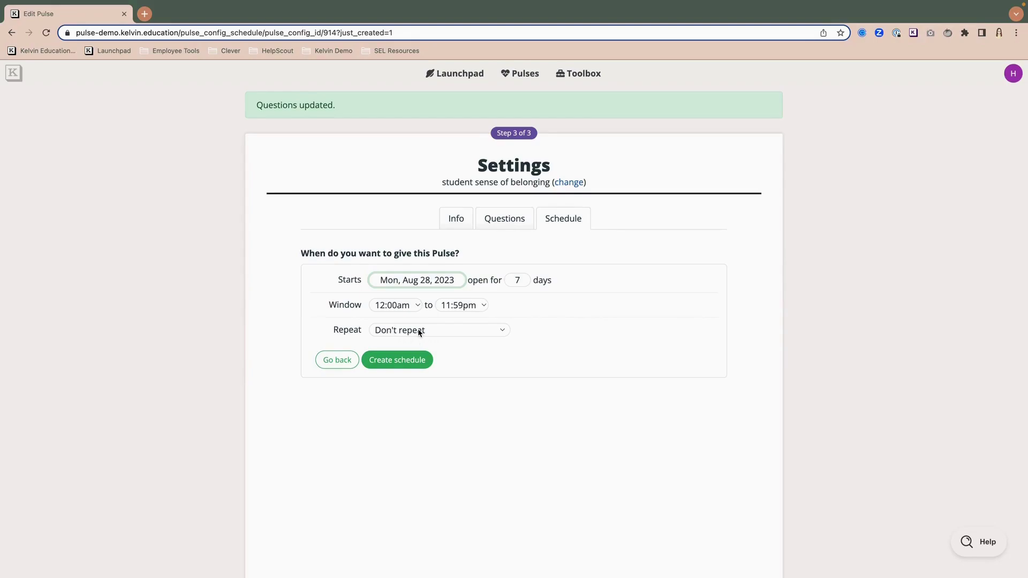
Make the pulse repeat on a custom interval of every 6 weeks.
left_click(500, 330)
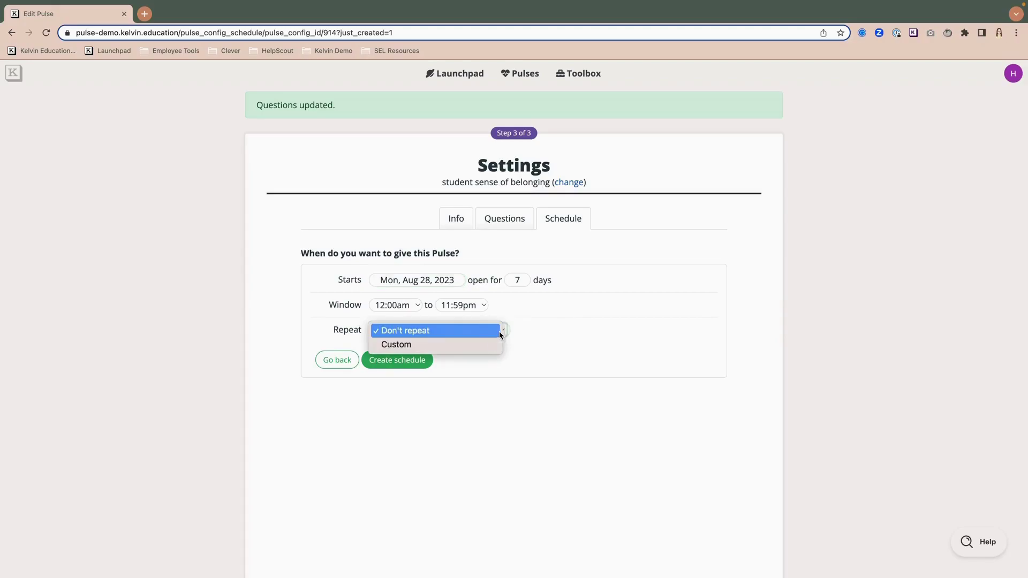
left_click(397, 345)
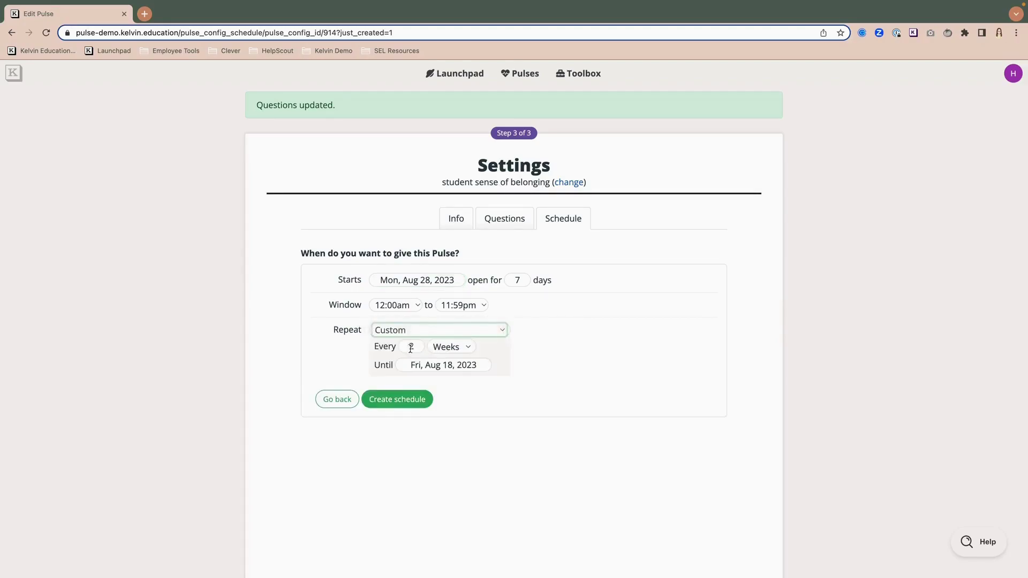
double_click(410, 349)
type("6")
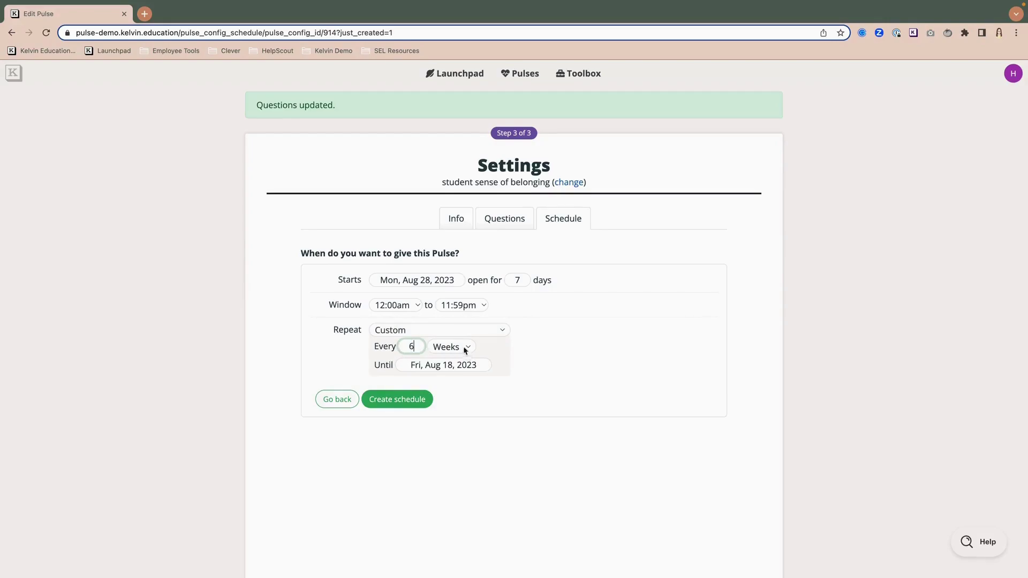
Set the repetition to run until Friday, June 21, 2024 and create the schedule.
left_click_drag(461, 365, 478, 366)
left_click(551, 383)
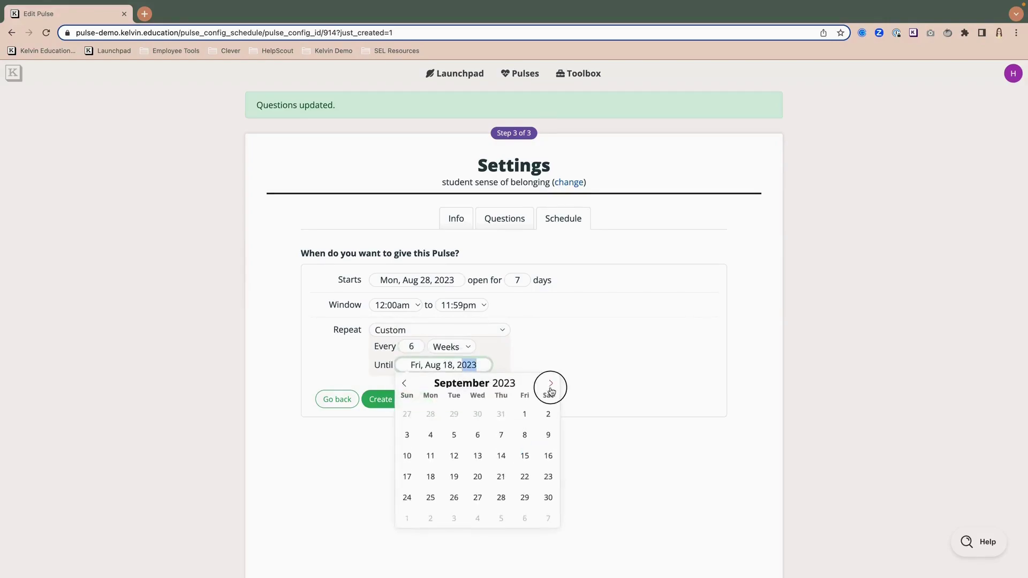
left_click(551, 383)
left_click(551, 383)
left_click(551, 383)
left_click(550, 383)
left_click(551, 384)
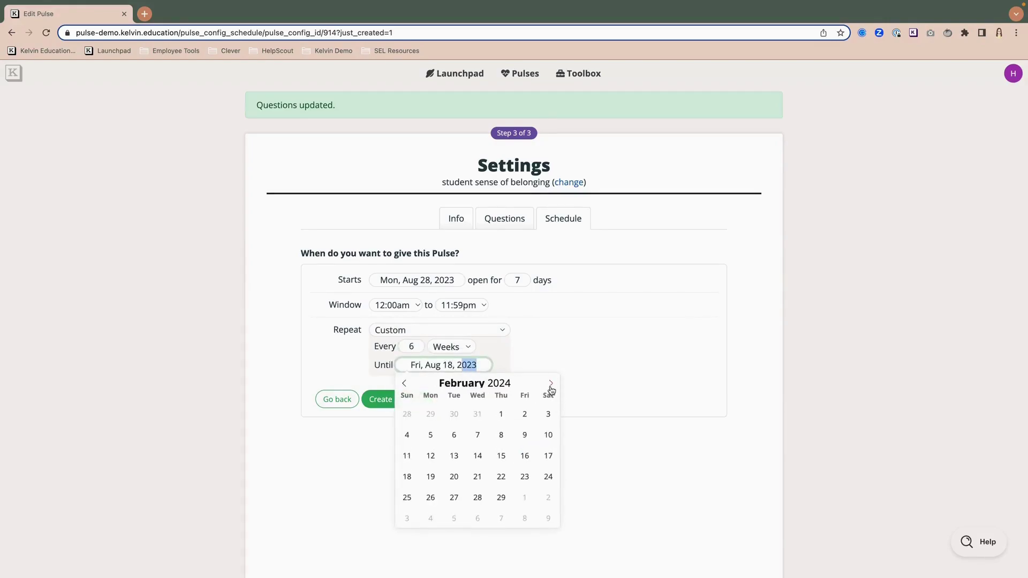
left_click(550, 383)
left_click(550, 383)
left_click(551, 383)
left_click(551, 383)
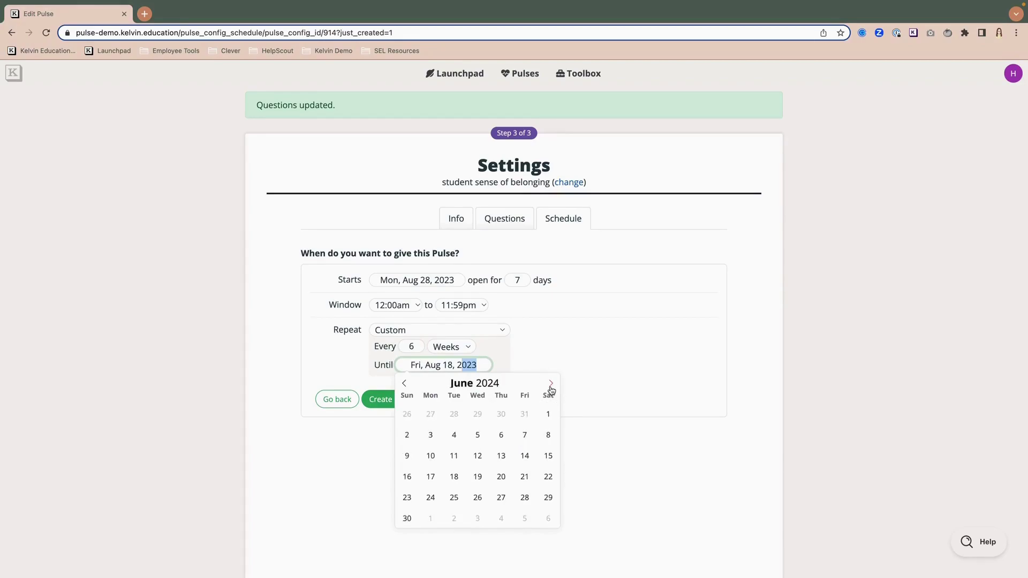
left_click(525, 480)
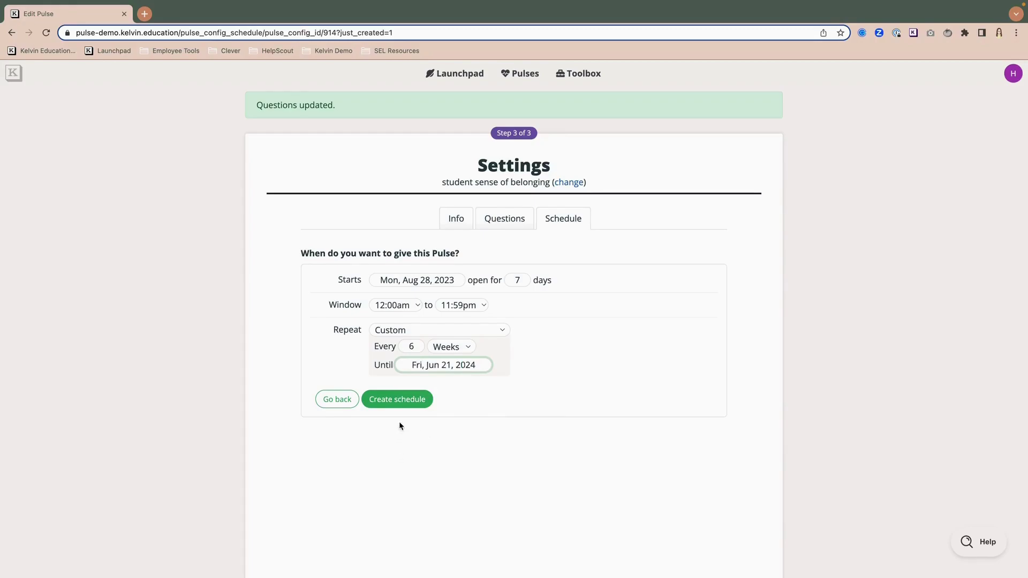
left_click(401, 399)
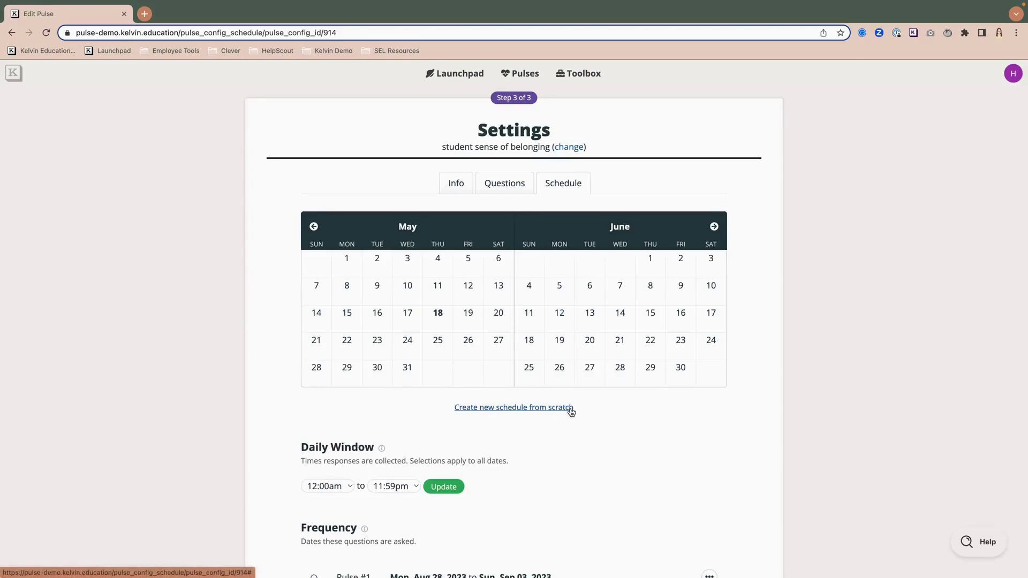
Delete the November 20 to November 26, 2023 window from the scheduled pulse dates.
scroll(569, 409, "down", 2)
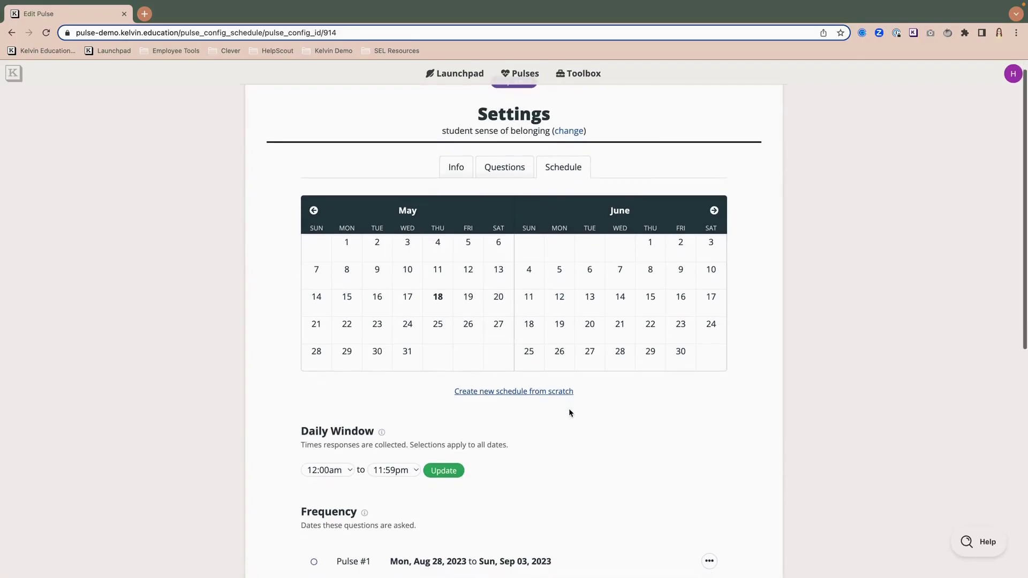
scroll(569, 410, "down", 5)
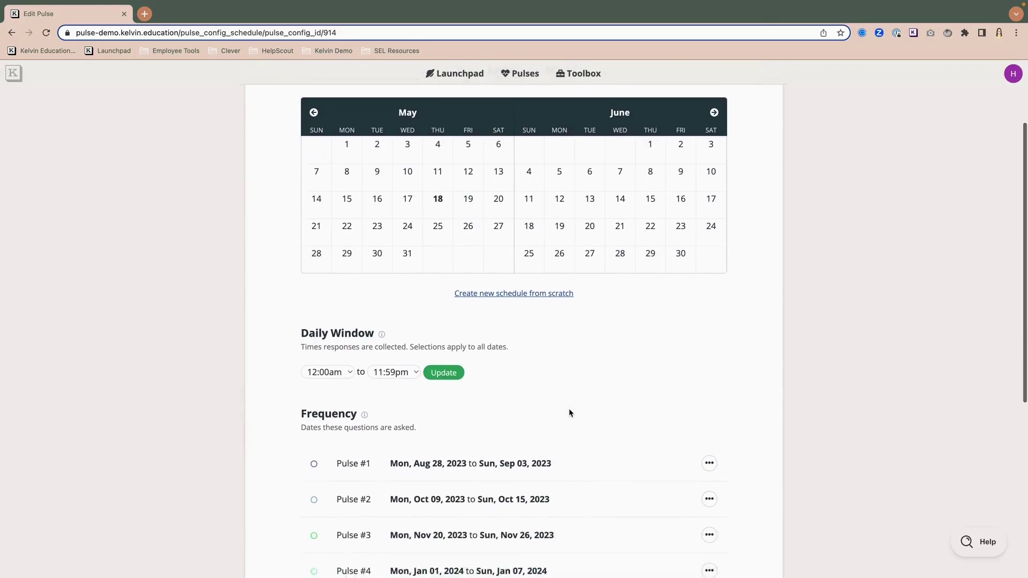
scroll(568, 411, "down", 1)
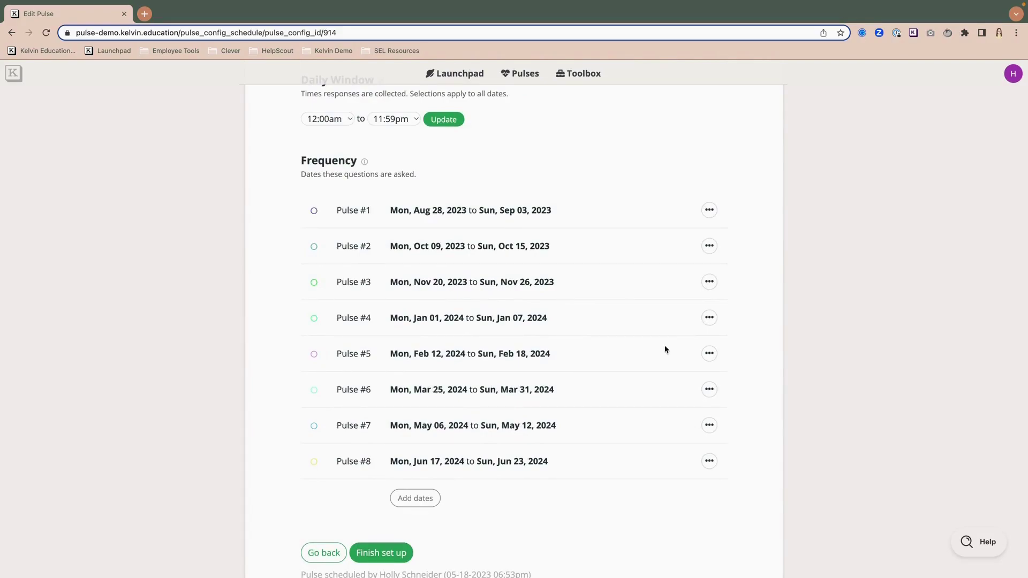
left_click(709, 210)
left_click(638, 216)
scroll(419, 346, "up", 1)
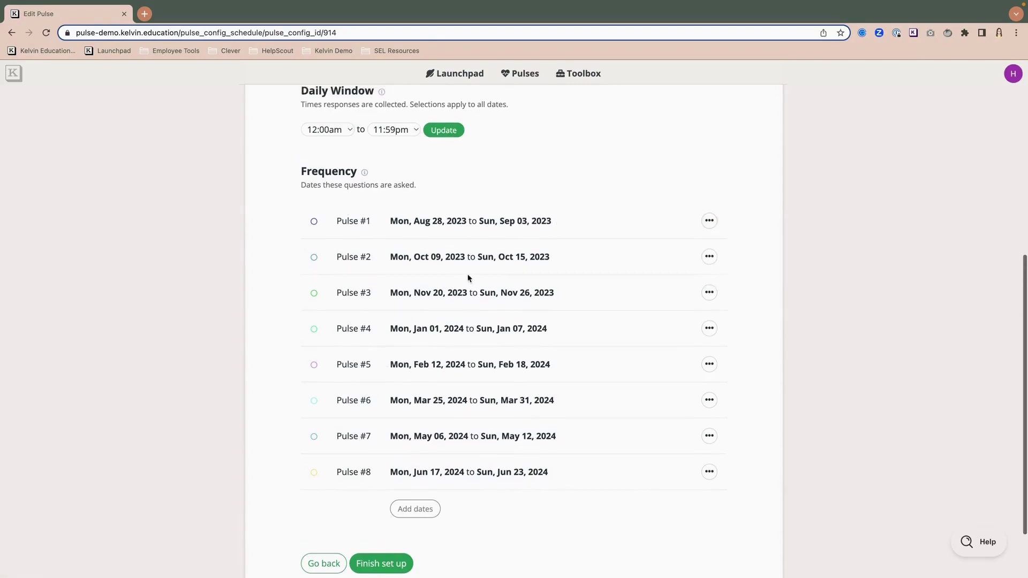
left_click(709, 293)
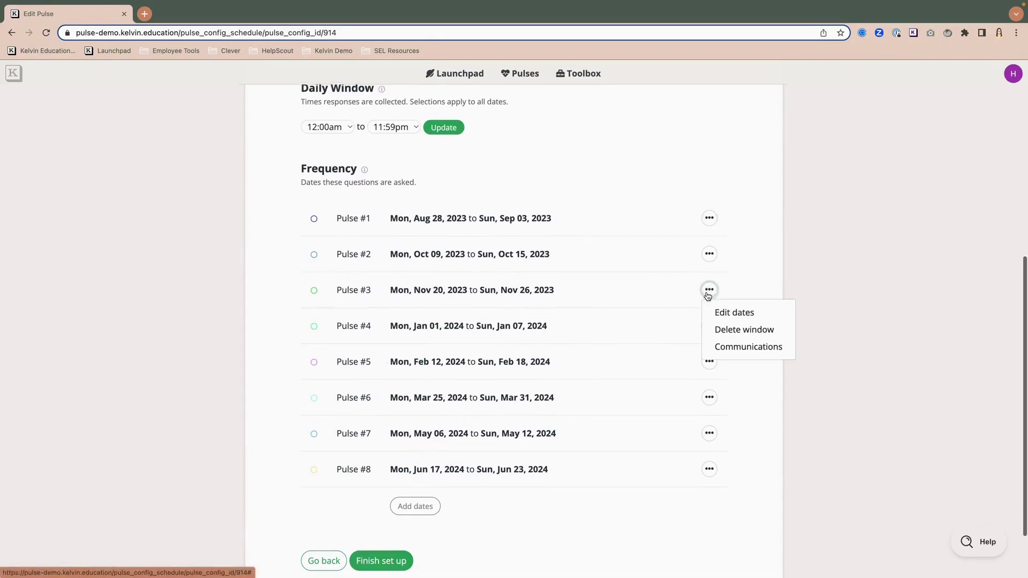
scroll(696, 291, "down", 1)
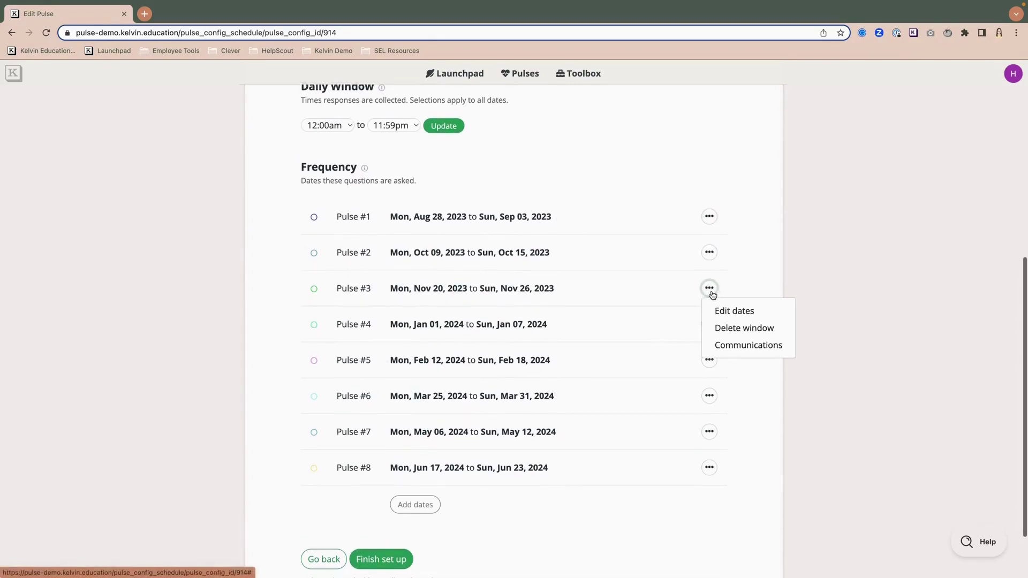
left_click(733, 327)
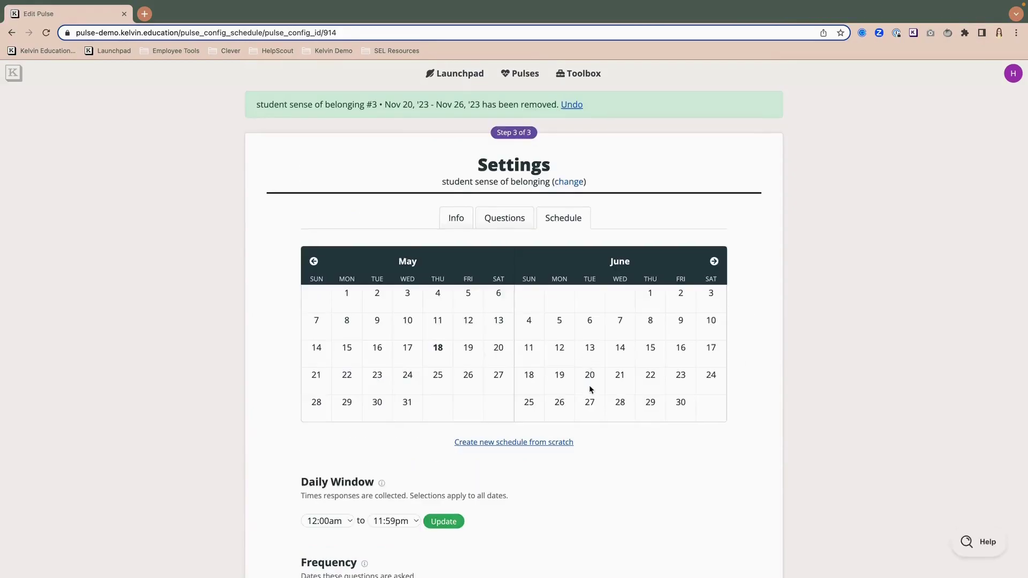
Finish the pulse's set up and check the dates of its upcoming window.
scroll(587, 388, "down", 8)
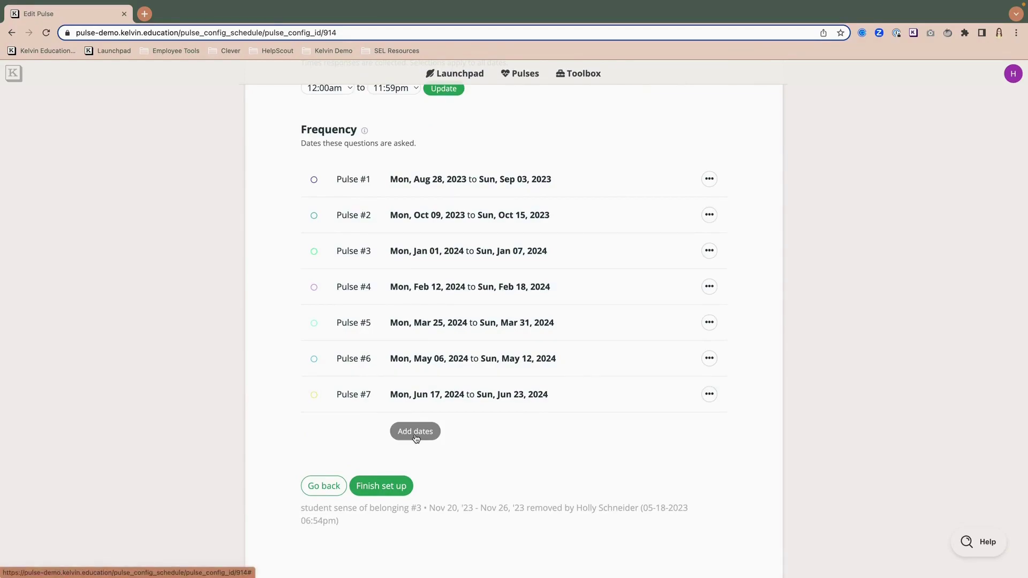
left_click(386, 488)
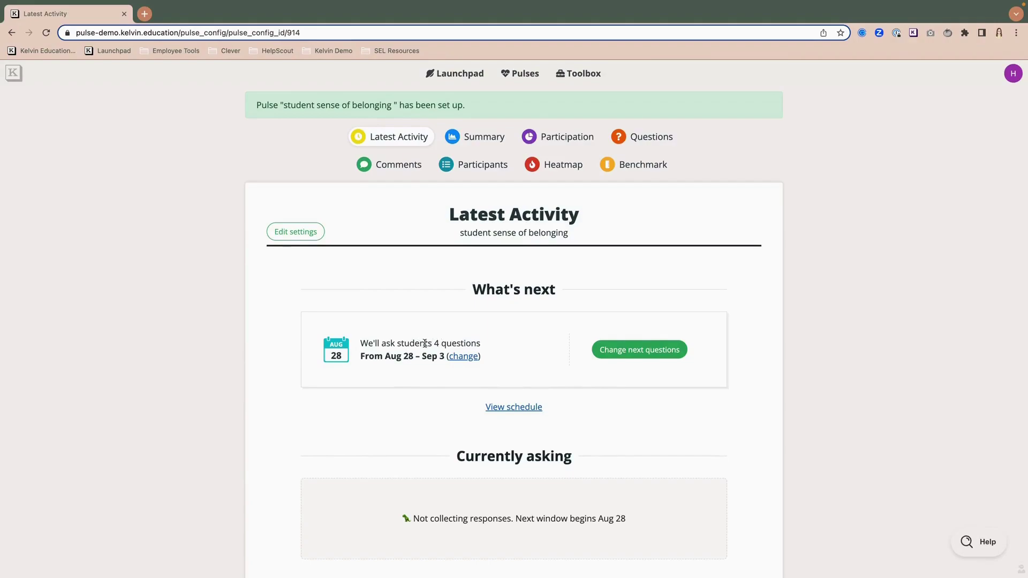
left_click_drag(385, 357, 444, 356)
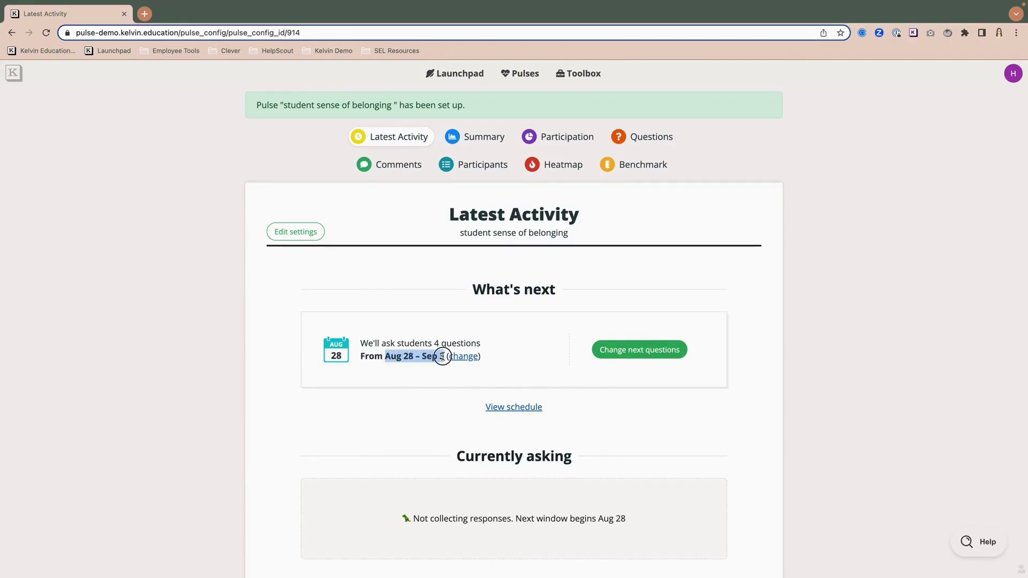
left_click(403, 384)
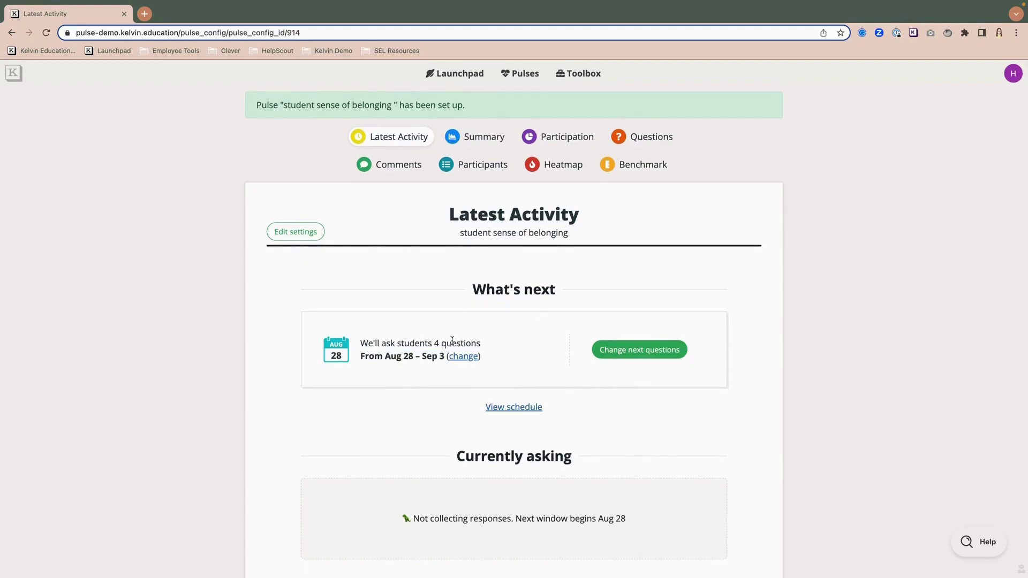
Reopen the pulse's settings and review its info, result sharing, questions and schedule.
left_click(298, 234)
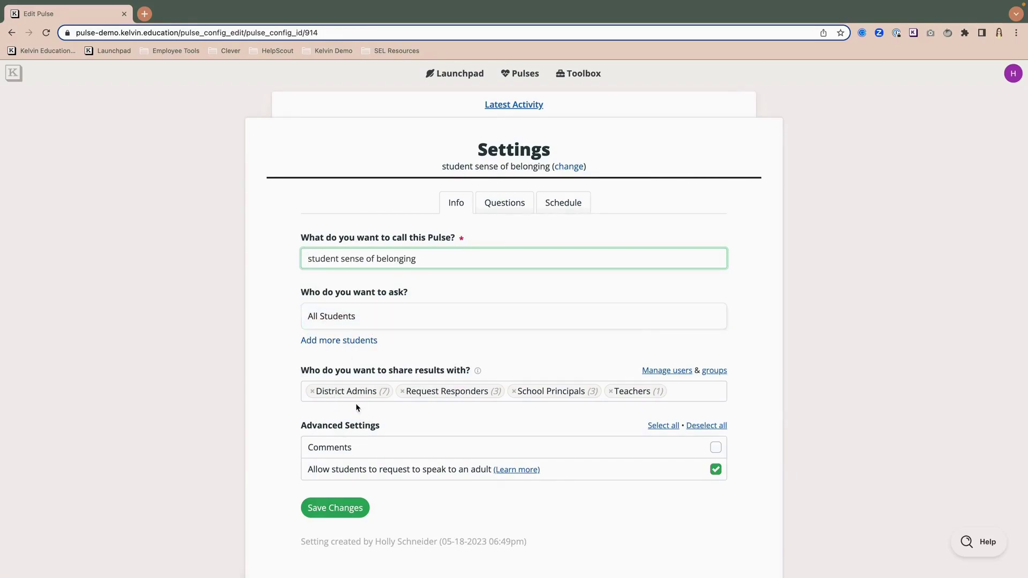
left_click_drag(298, 369, 485, 378)
left_click(386, 413)
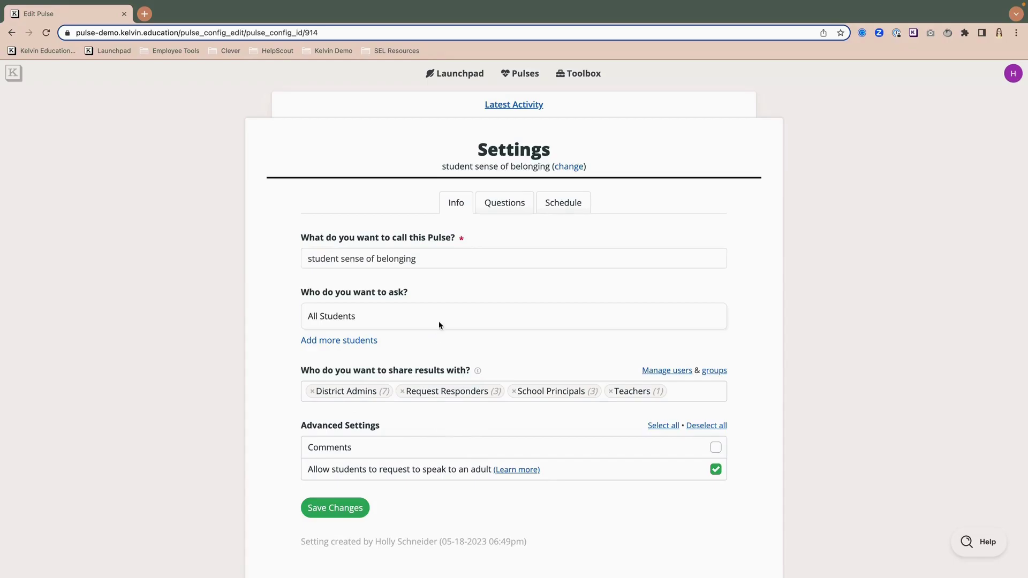
left_click(501, 204)
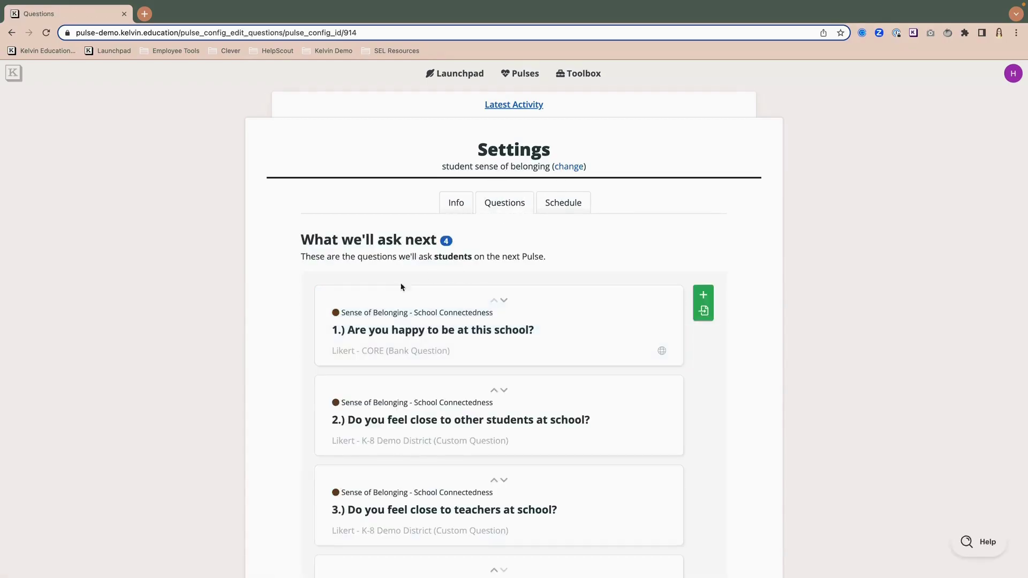
scroll(402, 288, "down", 5)
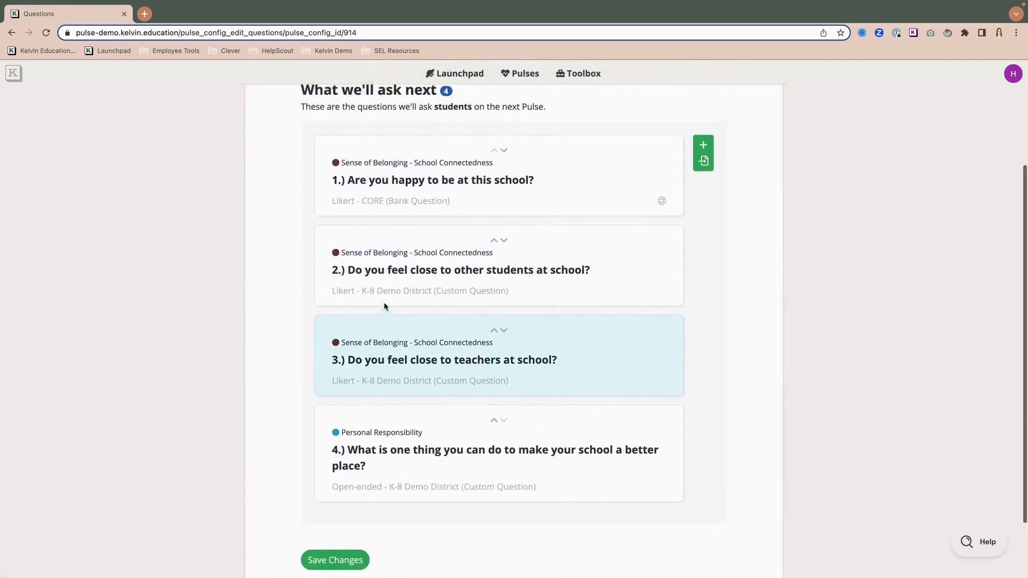
scroll(384, 306, "up", 4)
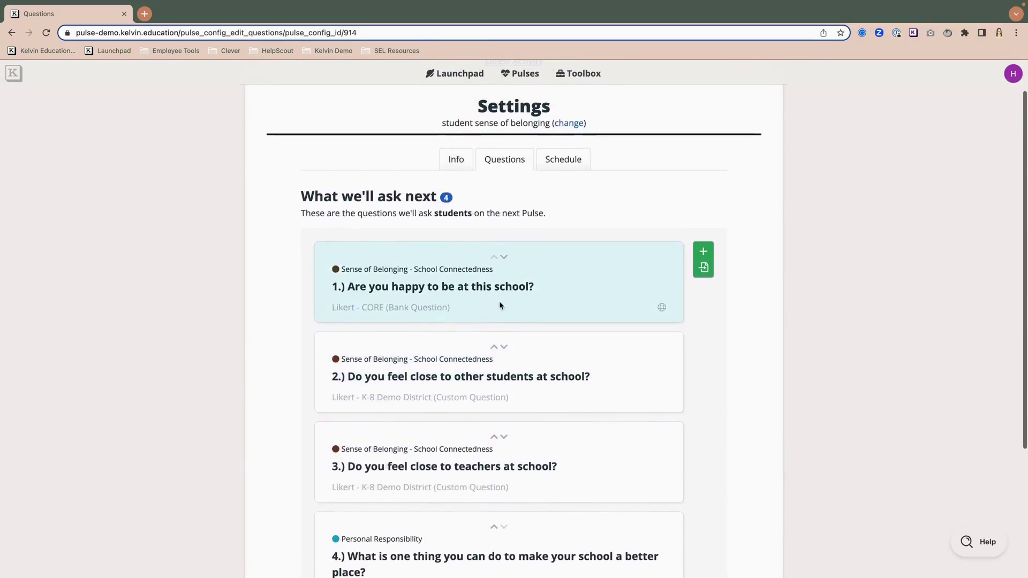
left_click(558, 163)
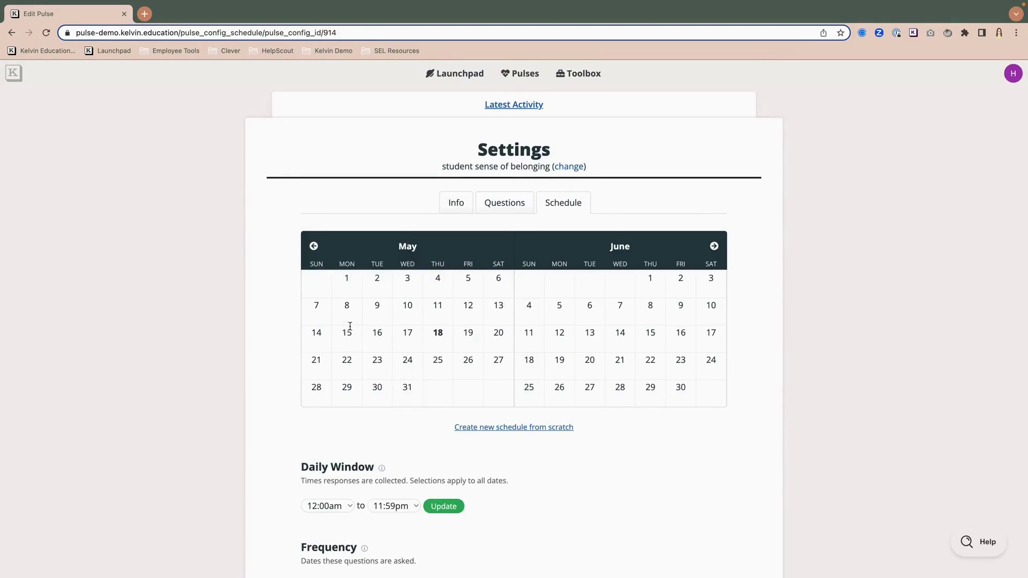
scroll(332, 316, "down", 5)
scroll(360, 310, "up", 5)
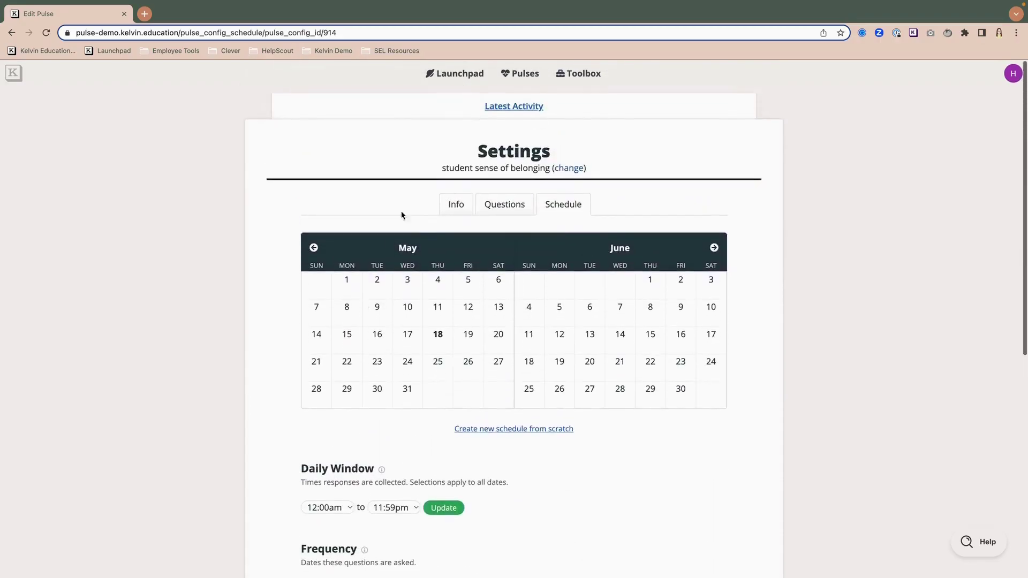
Open the list of all pulses and filter it to only the Live and Enabled statuses.
left_click(522, 73)
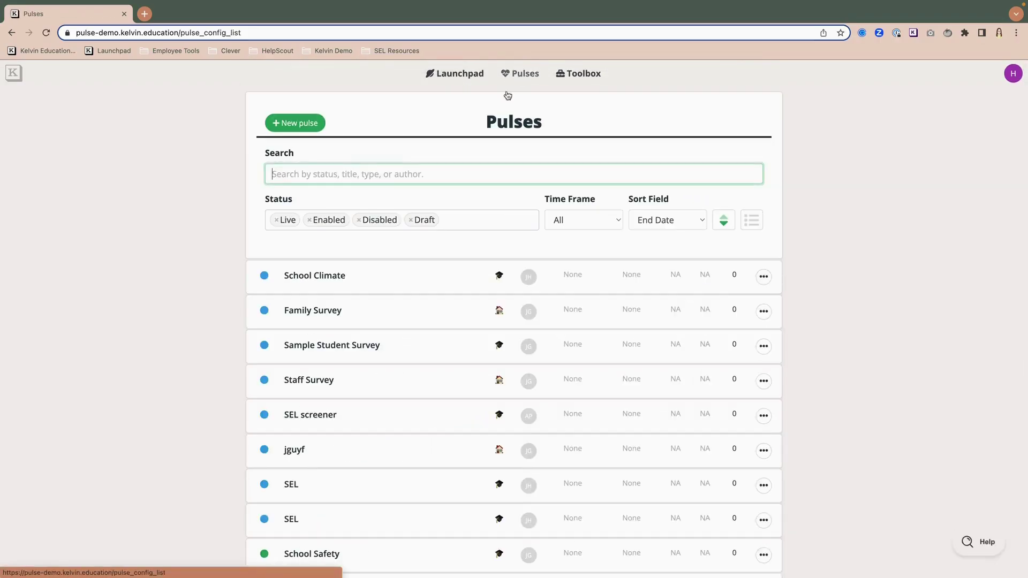
scroll(377, 274, "down", 3)
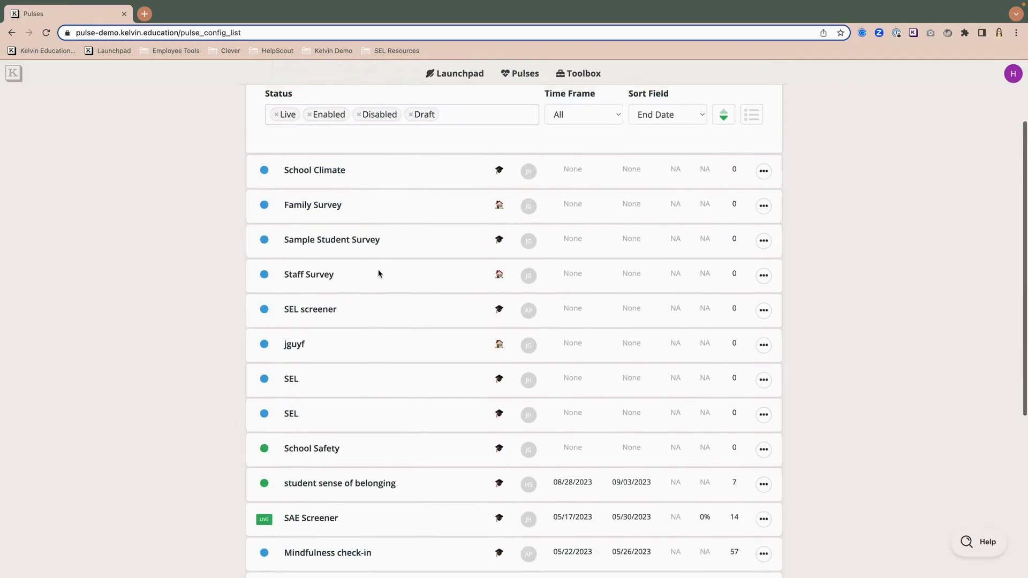
scroll(378, 273, "up", 1)
scroll(374, 273, "down", 4)
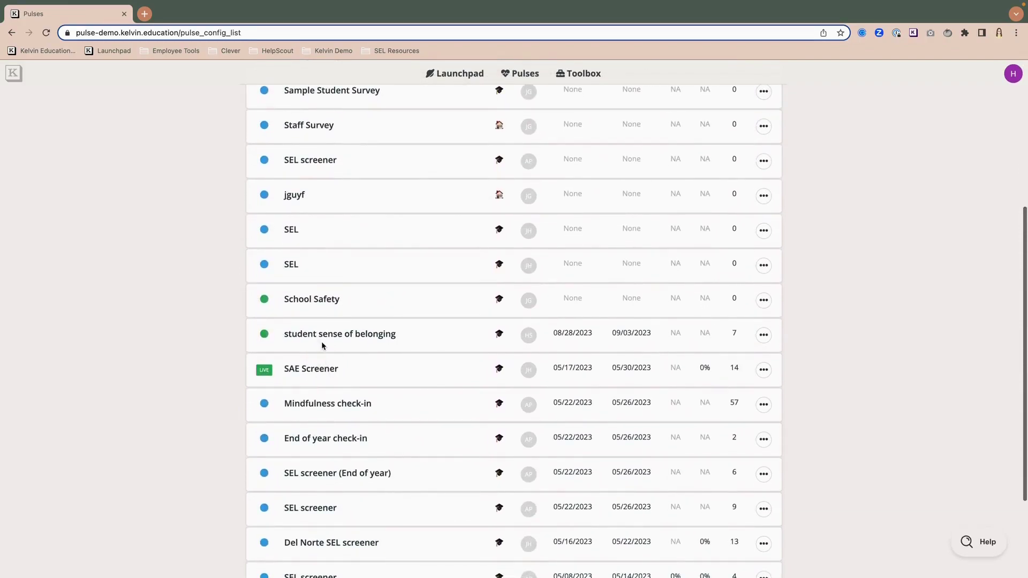
scroll(323, 345, "up", 5)
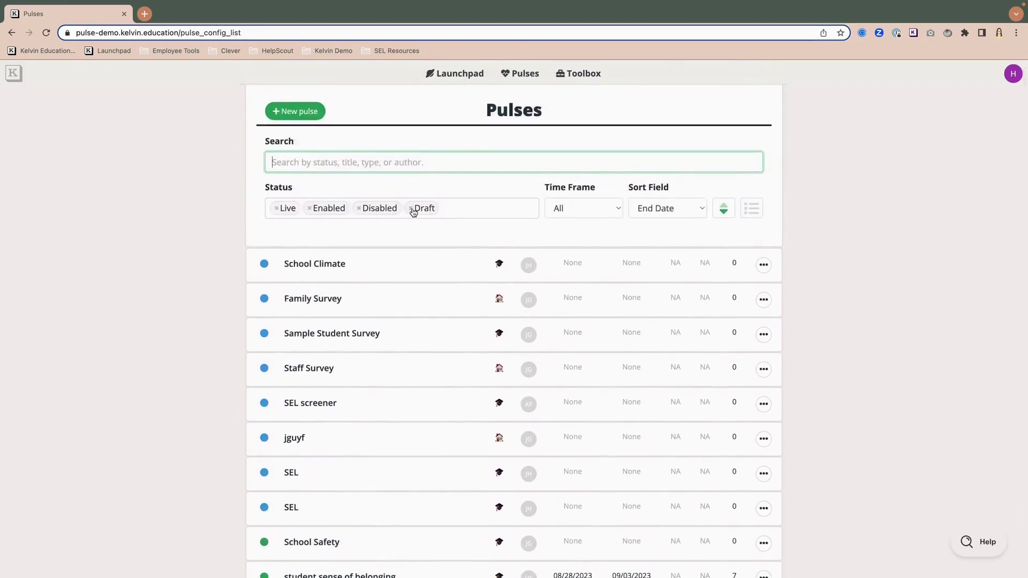
left_click(412, 208)
left_click(360, 209)
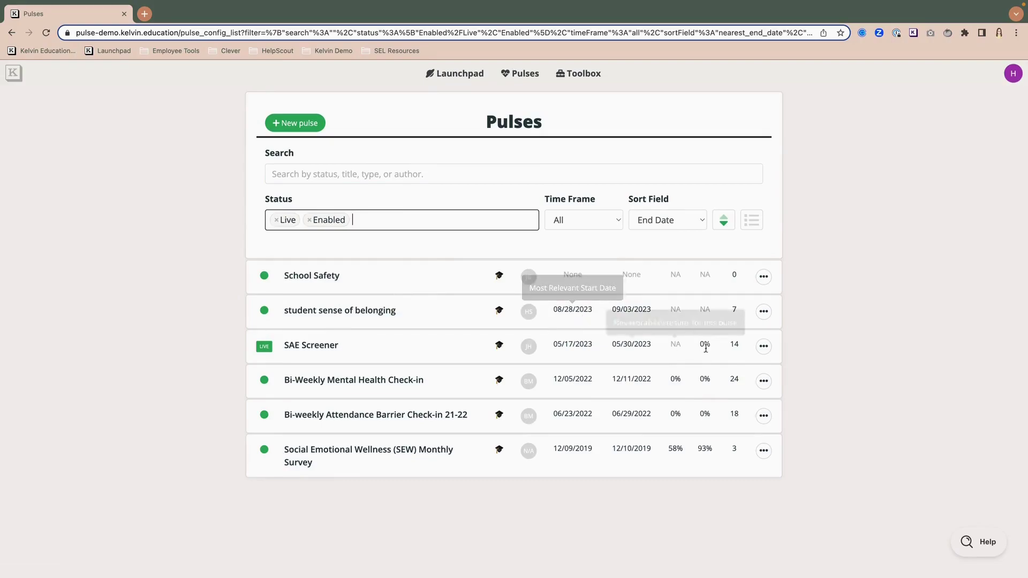
mouse_move(735, 311)
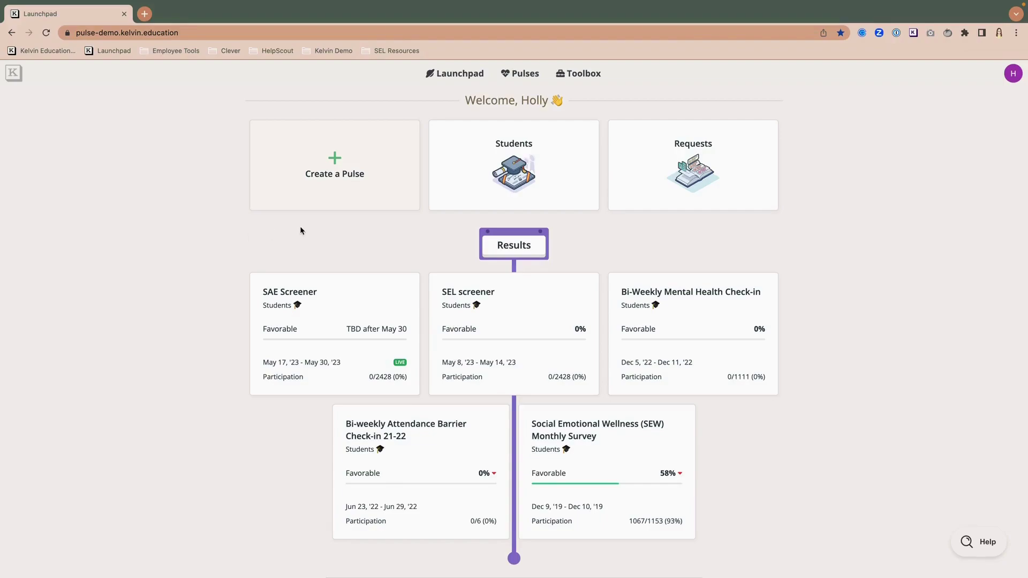
Filter the pulses list to Live and Enabled statuses and view the participants of the "student sense of belonging" pulse.
left_click(517, 77)
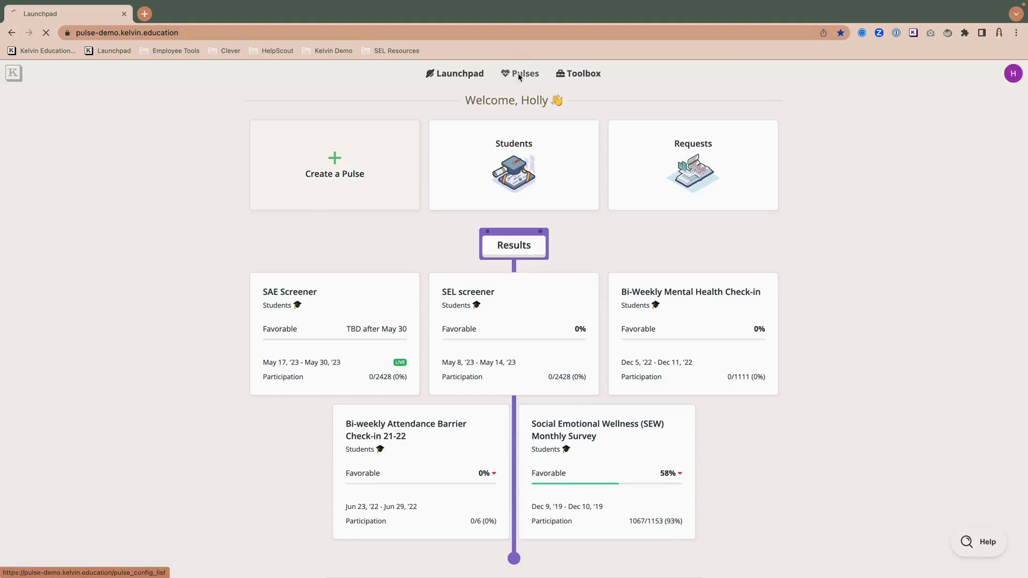
left_click(411, 220)
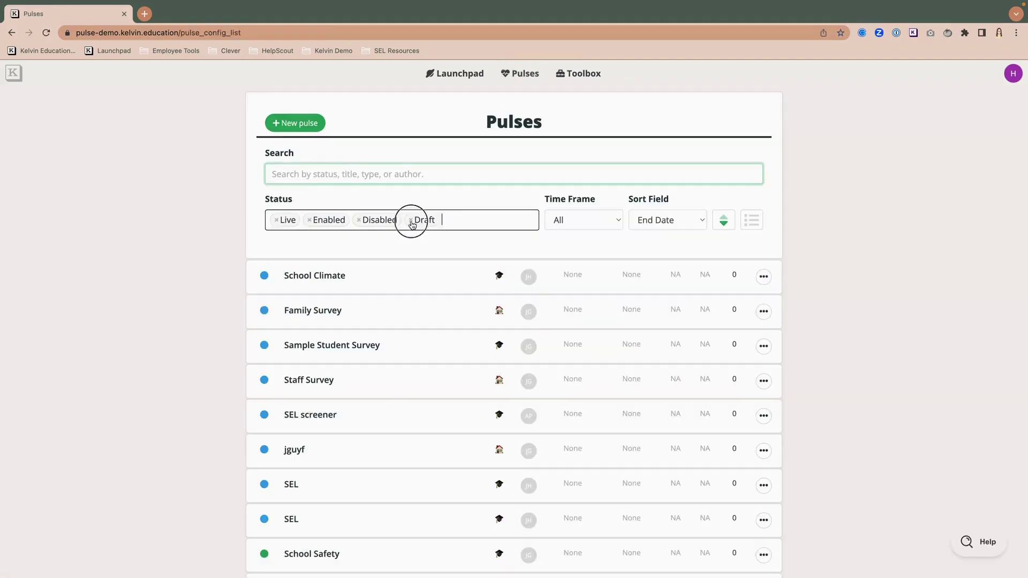
left_click(359, 221)
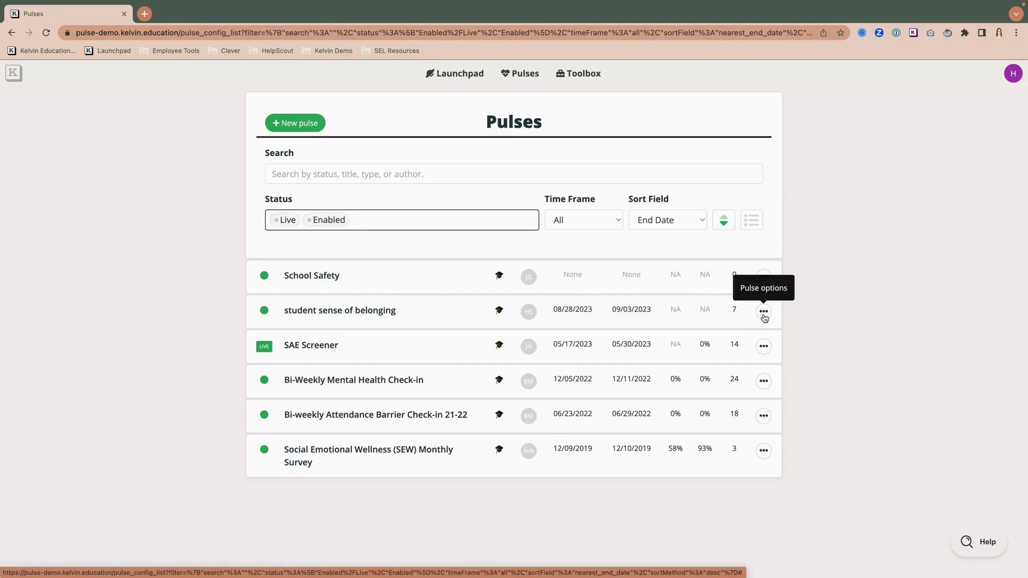
left_click(764, 313)
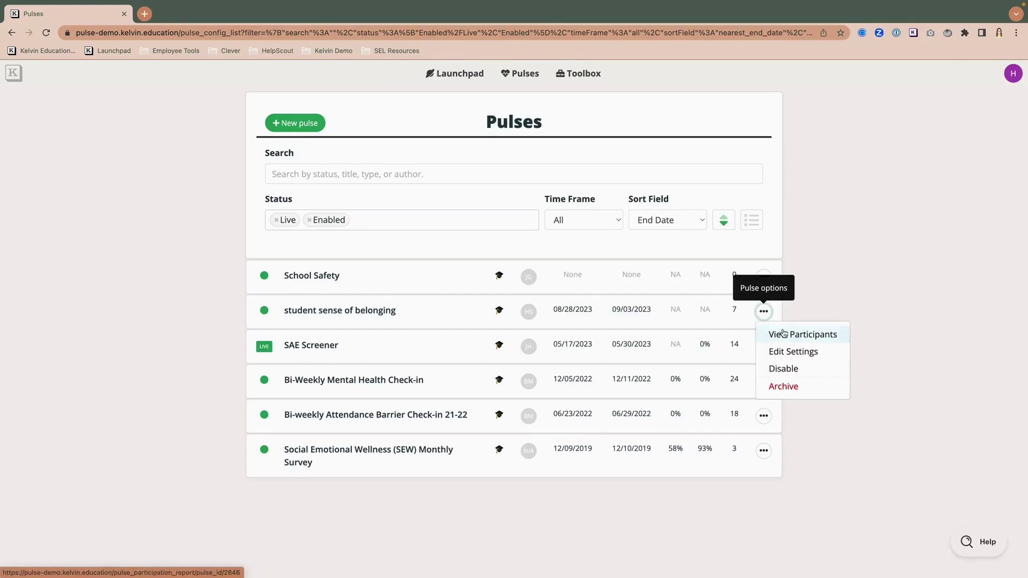
left_click(813, 334)
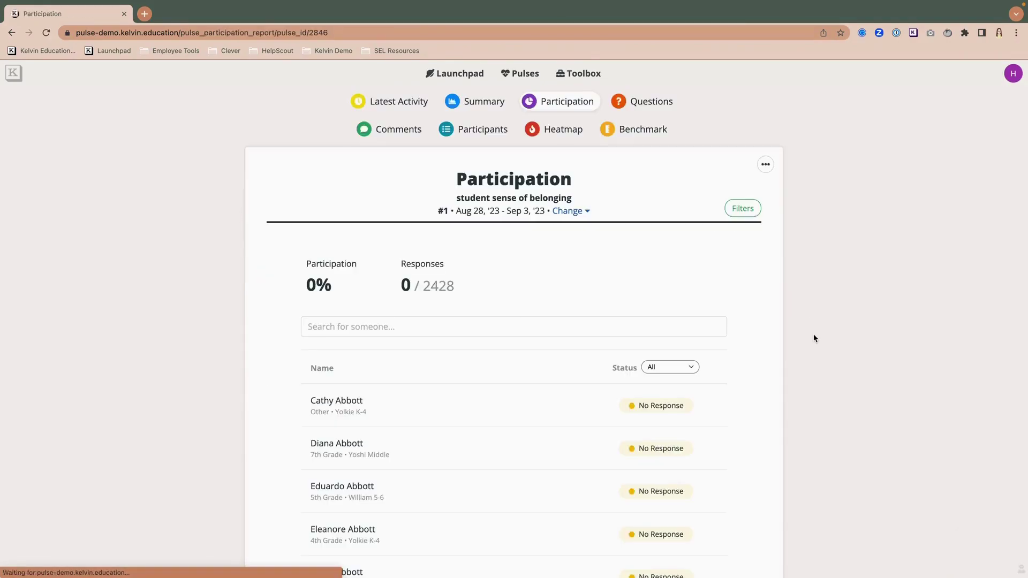
left_click_drag(453, 213, 499, 211)
left_click(496, 245)
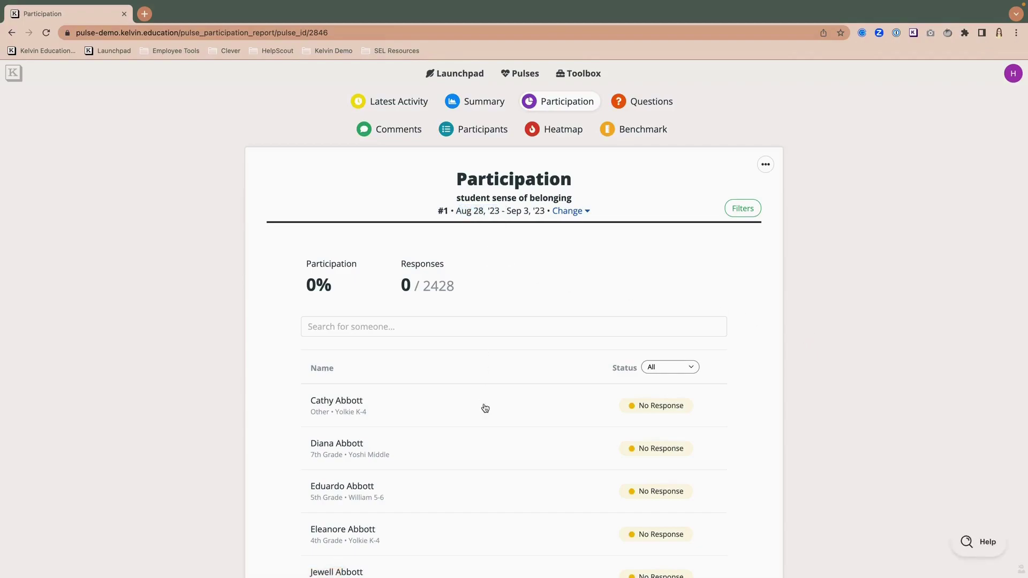
Preview the survey as the 5th-grade William 5-6 student in the participation list and begin its questions.
scroll(481, 404, "down", 3)
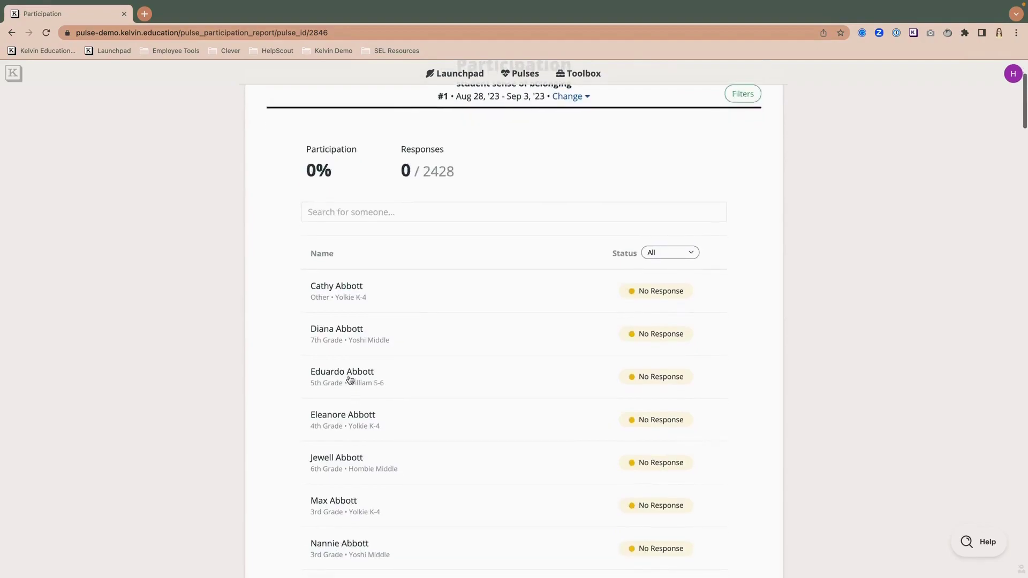
left_click(348, 375)
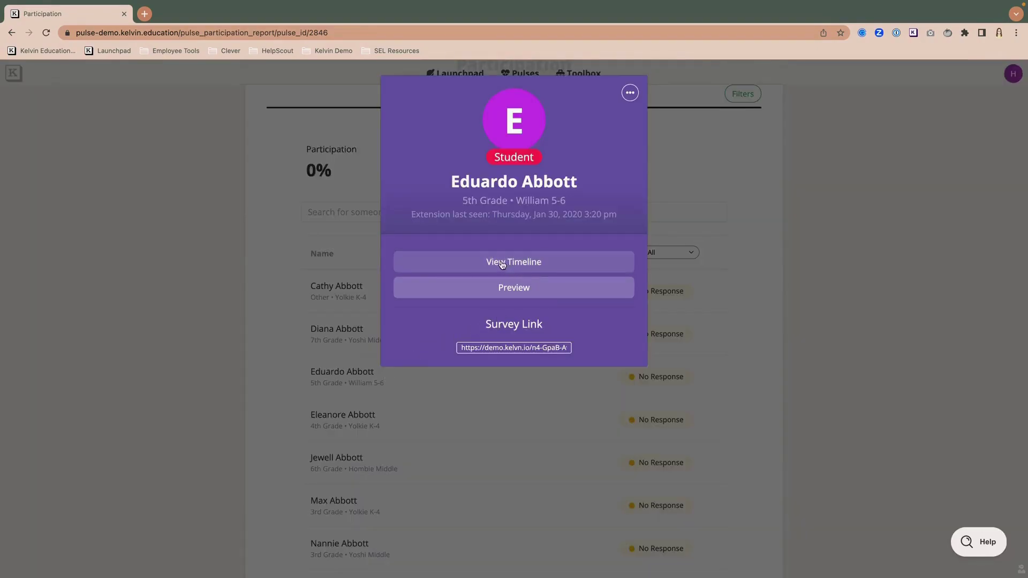
left_click(505, 290)
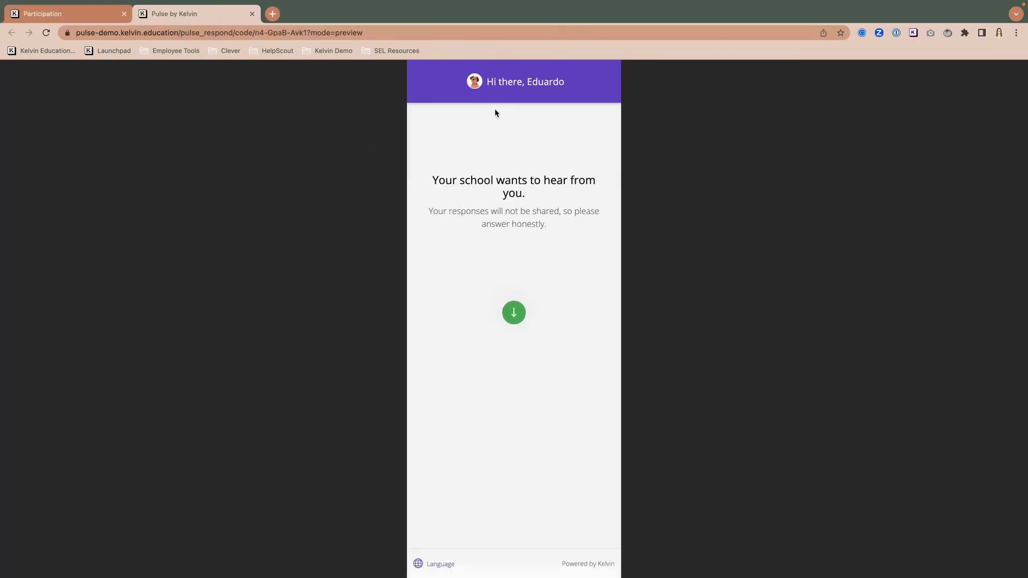
left_click_drag(496, 83, 550, 98)
left_click(544, 166)
left_click(513, 314)
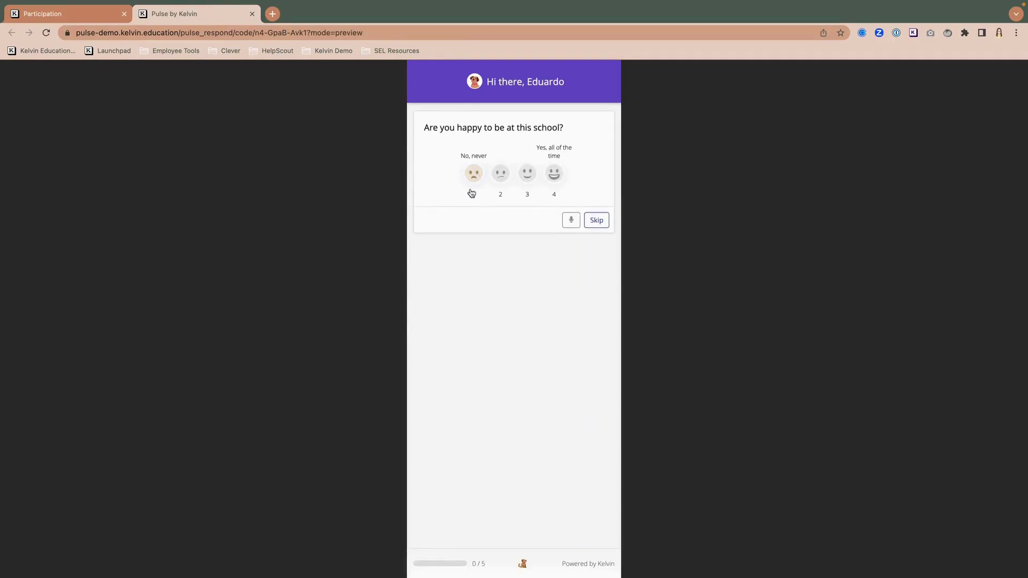
Answer "No, never" to the preview's three questions on school happiness, closeness to other students and closeness to teachers.
left_click(468, 173)
left_click(473, 236)
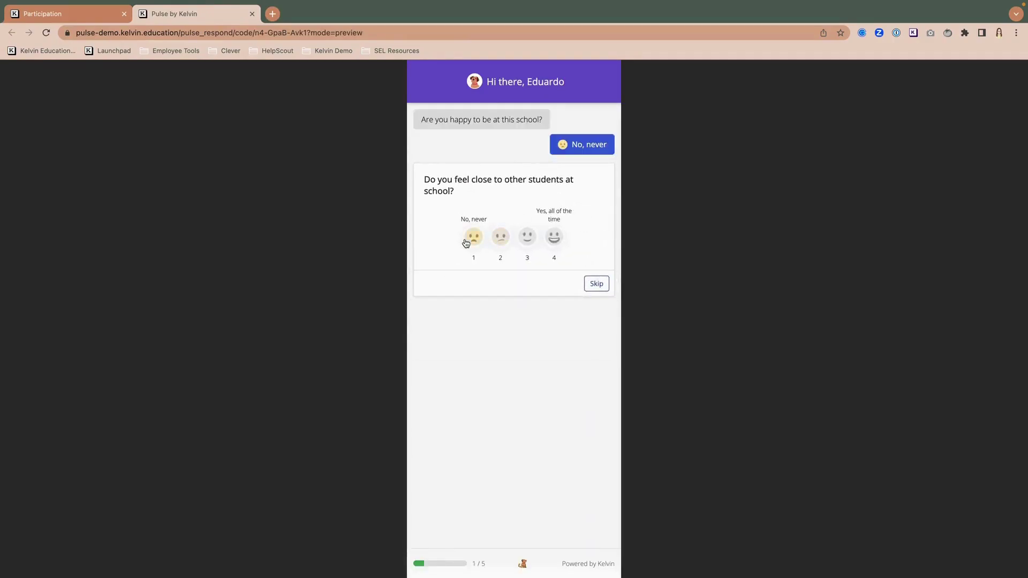
left_click(474, 287)
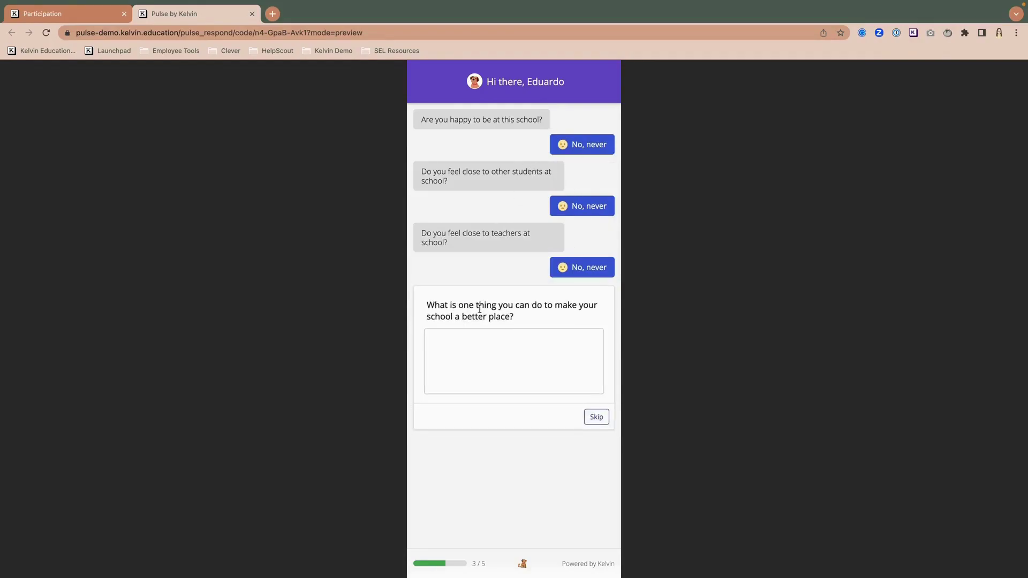
Answer the better-school question with "I can try to play with other kids at recess" and request to talk to an adult.
left_click(488, 370)
type("I ca")
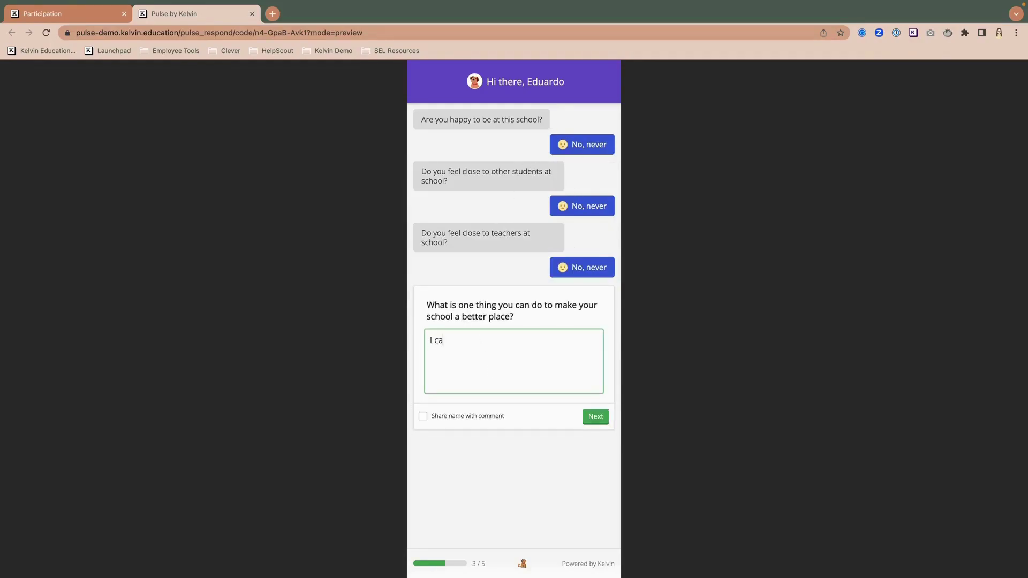
type("n try to play with other kids at recess")
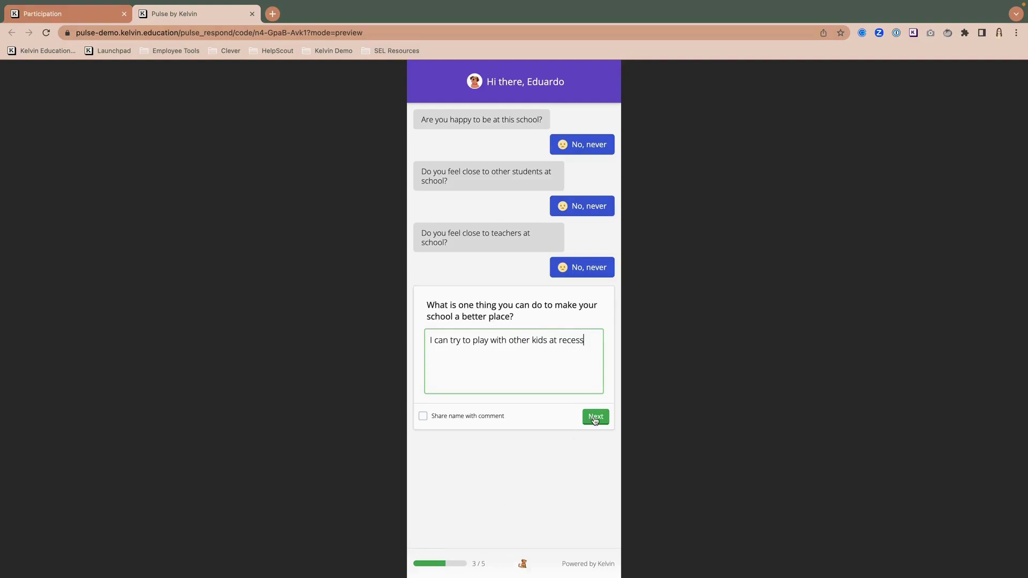
left_click(595, 421)
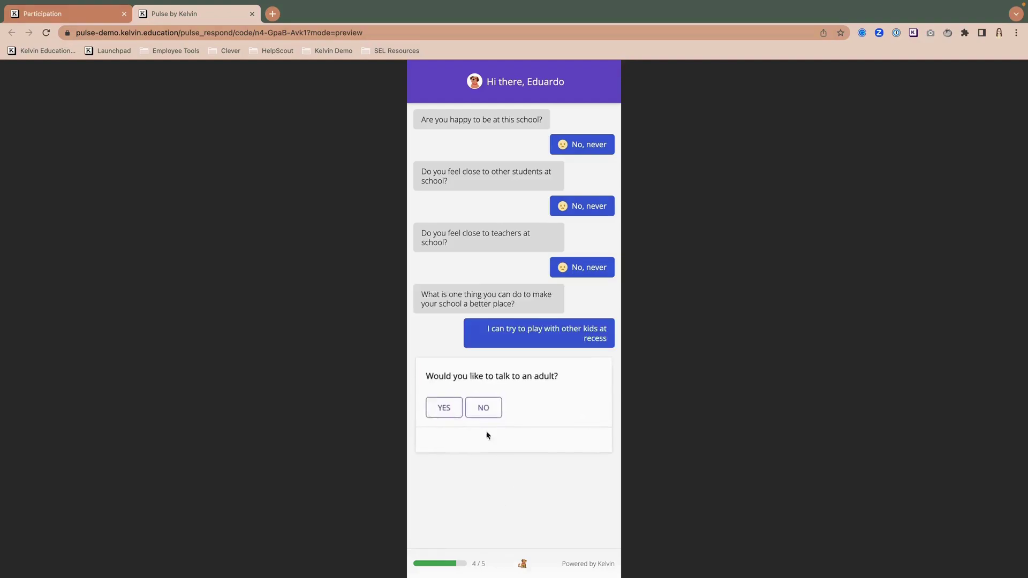
left_click(449, 412)
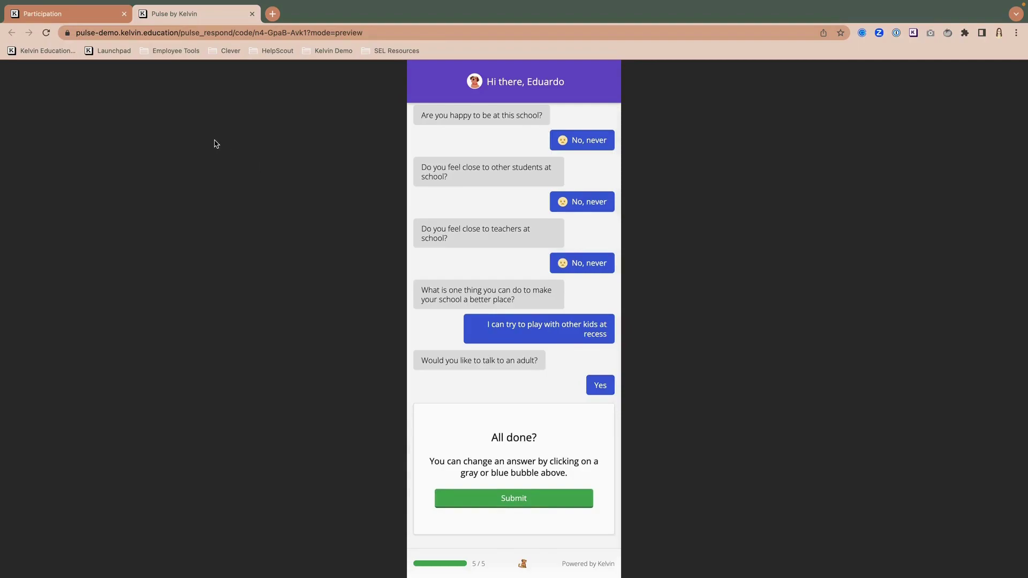
Leave the survey preview and bring up the pulses list again, limited to Live and Enabled pulses.
left_click(103, 17)
left_click(316, 115)
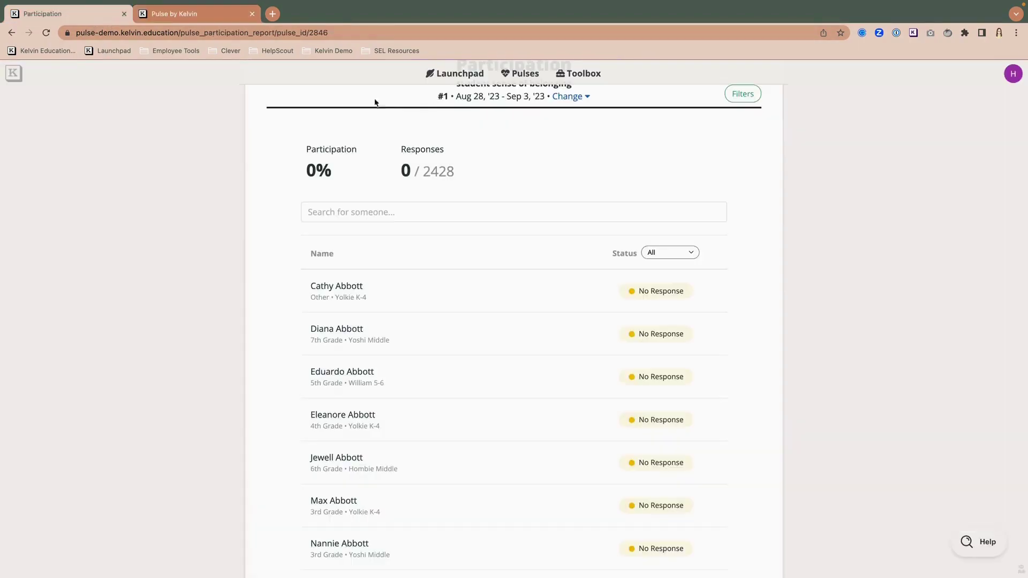
left_click(514, 82)
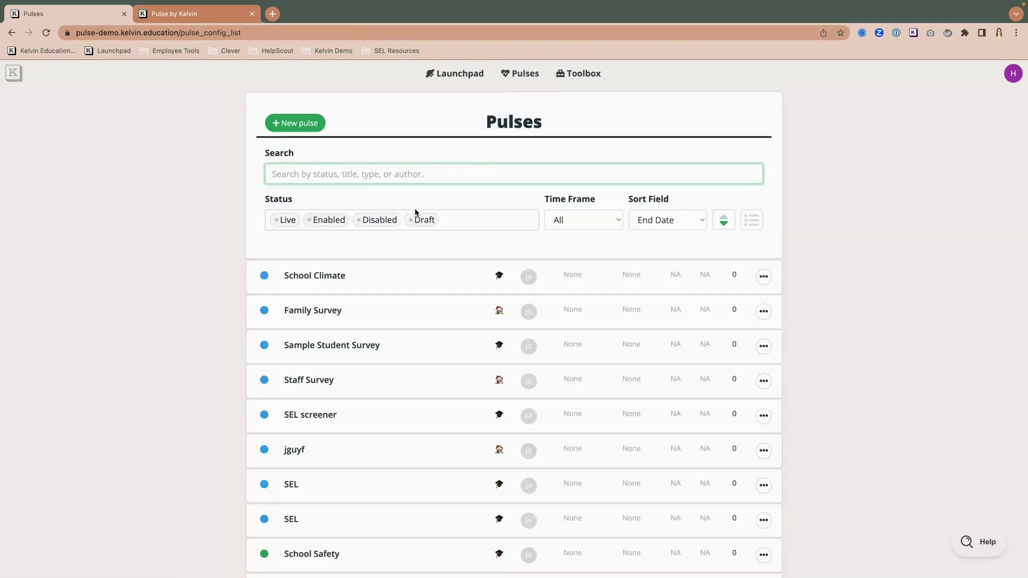
left_click(415, 220)
left_click(359, 220)
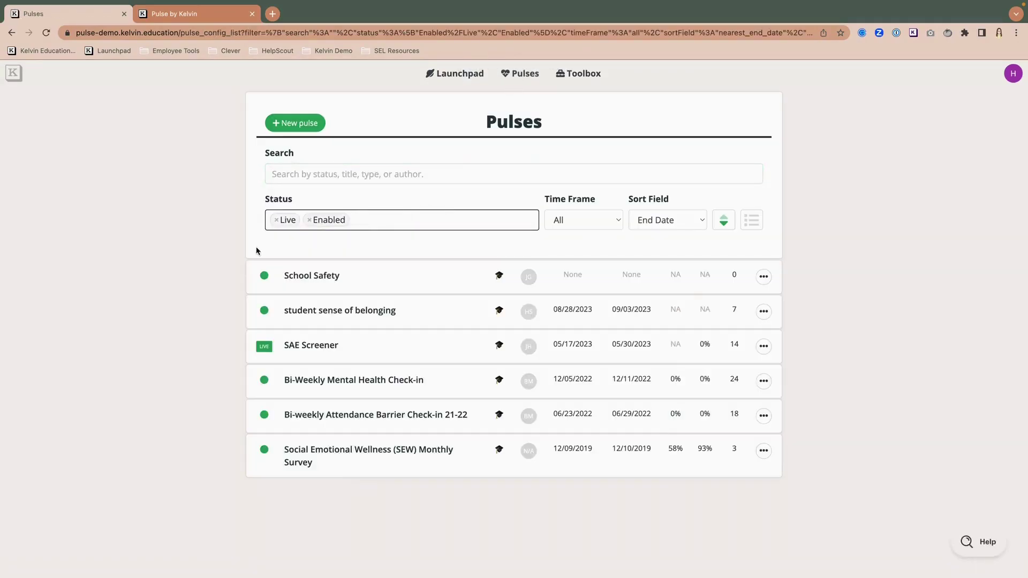
Open the "student sense of belonging" pulse and go through its Latest Activity to the Participation report.
left_click(306, 315)
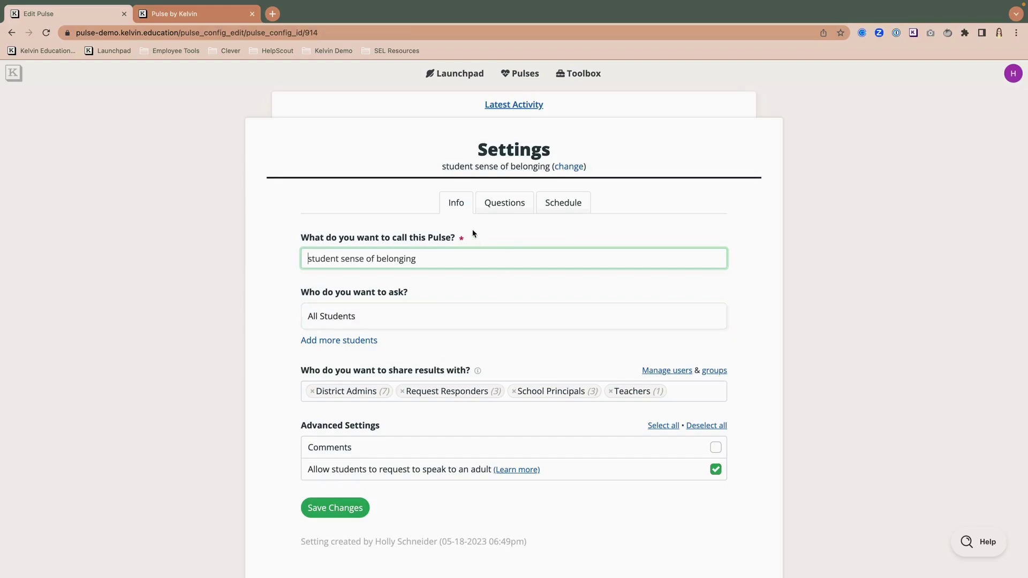
left_click(513, 107)
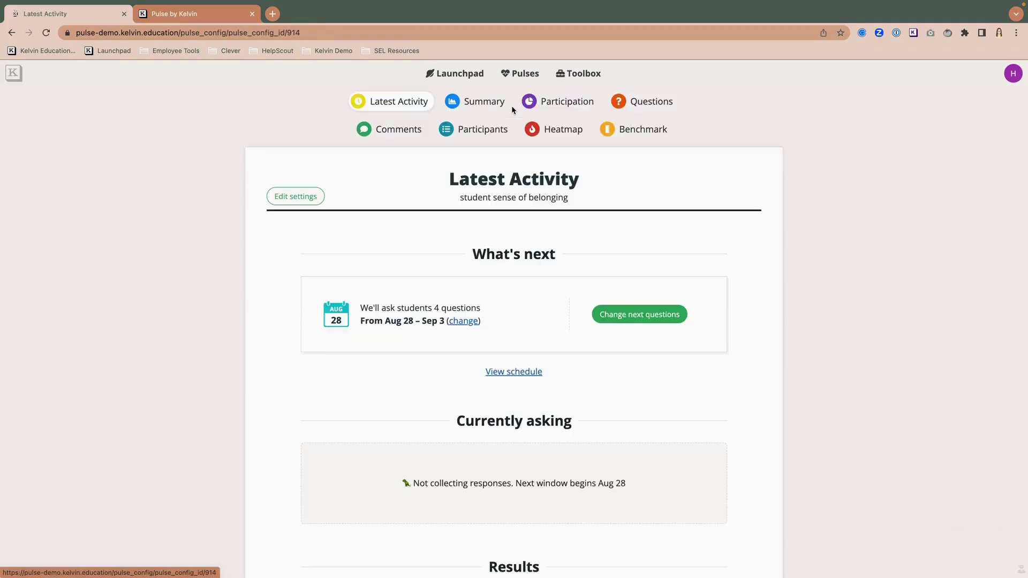
left_click(557, 106)
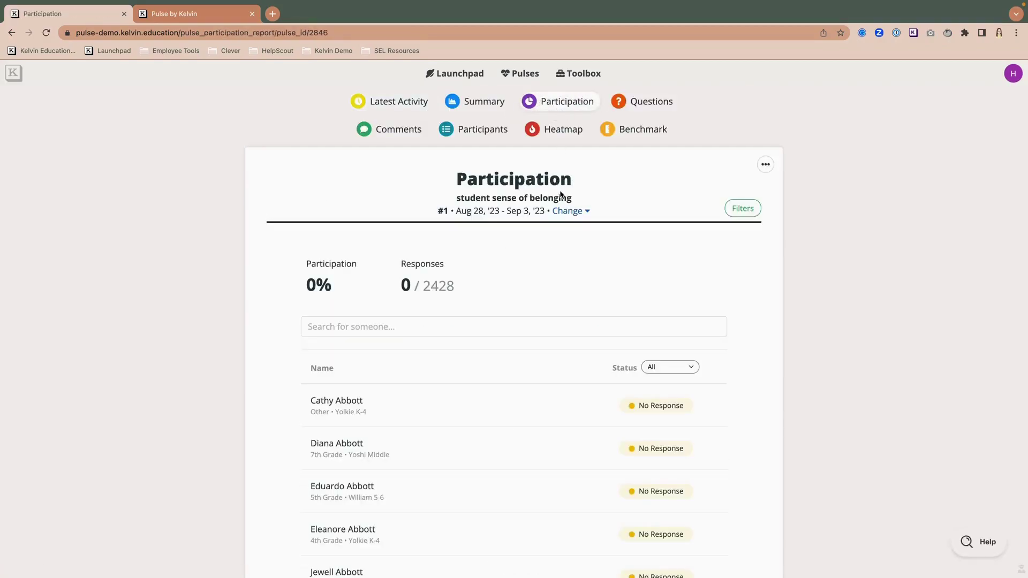
Look through the students and their response statuses in the pulse's Participation report.
scroll(404, 372, "down", 2)
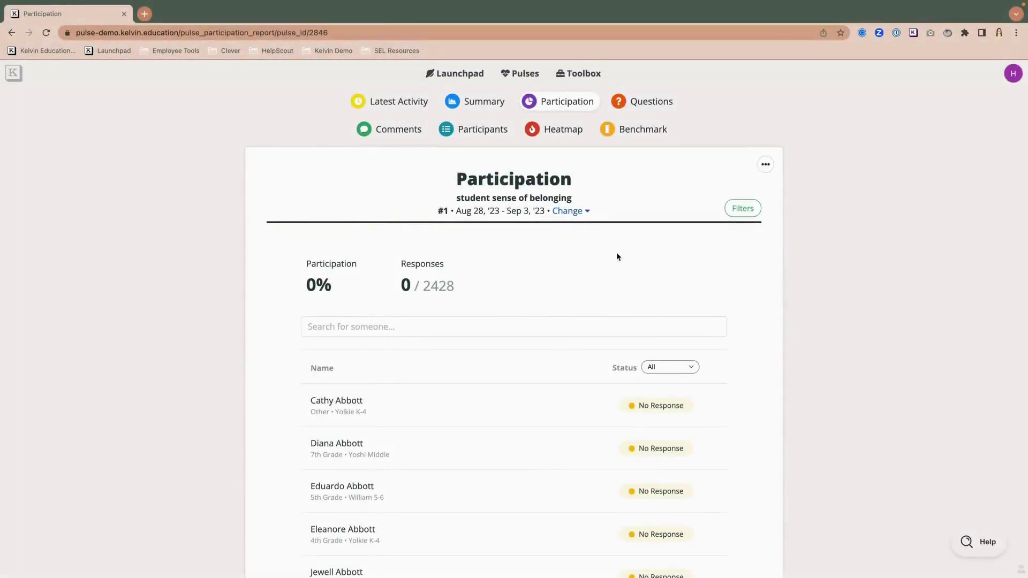
scroll(494, 400, "down", 6)
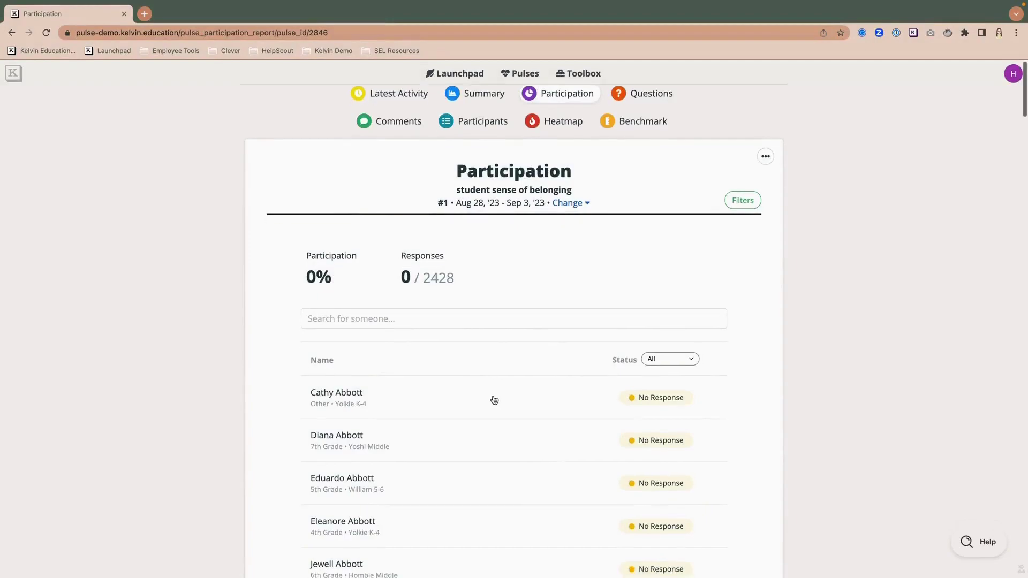
scroll(492, 394, "down", 1)
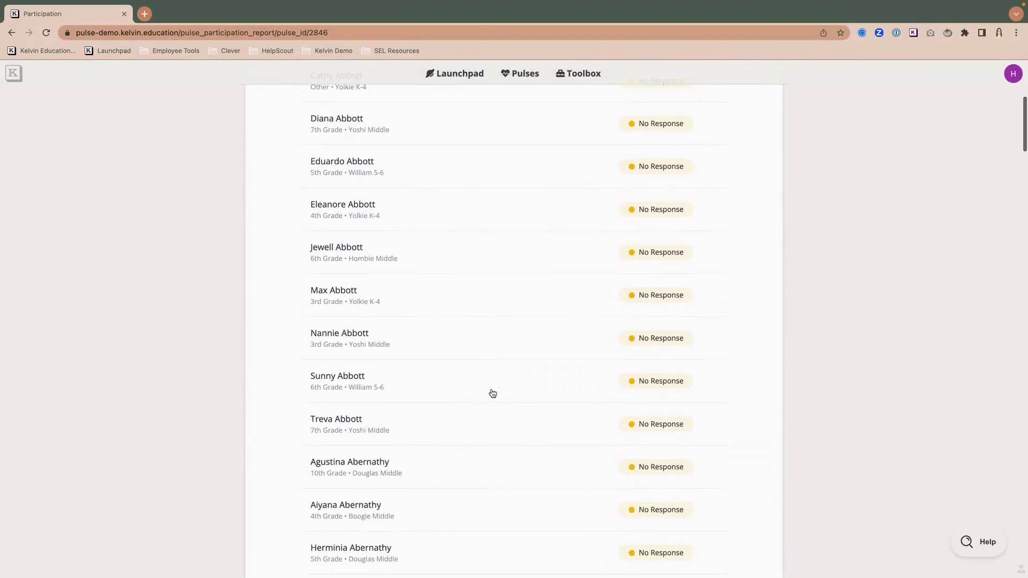
scroll(492, 391, "down", 2)
scroll(491, 390, "down", 3)
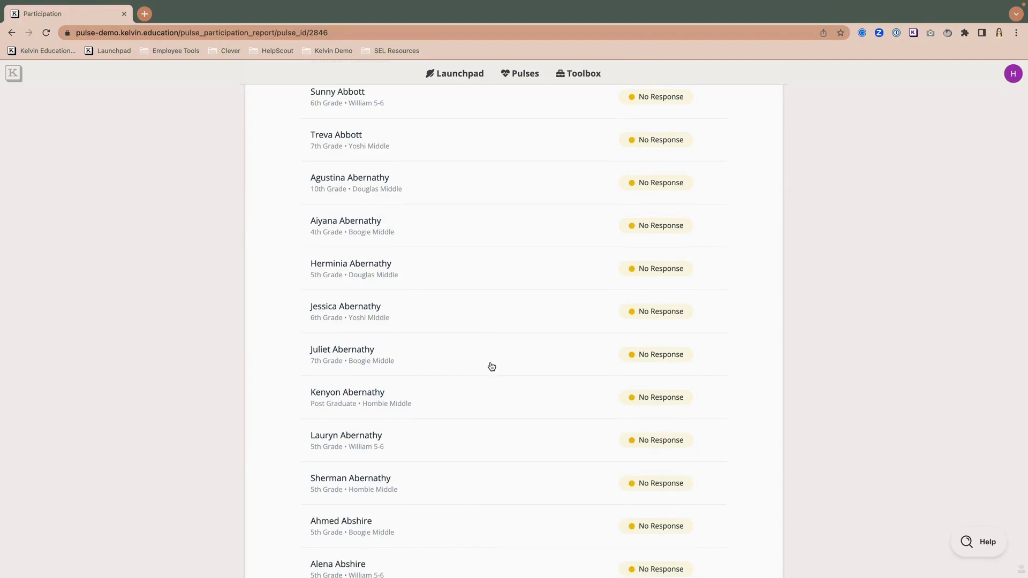
scroll(391, 368, "up", 1)
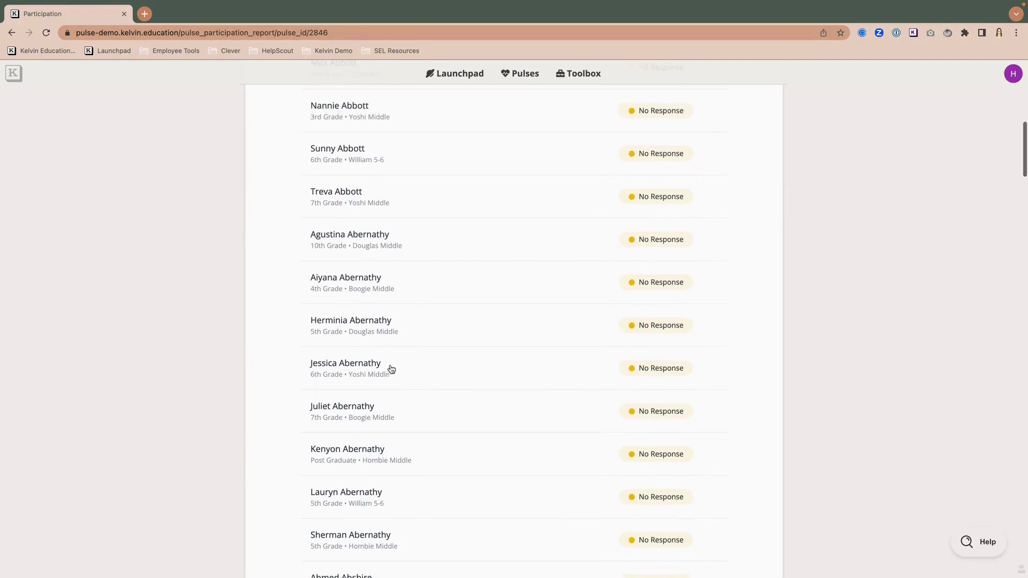
scroll(452, 372, "up", 10)
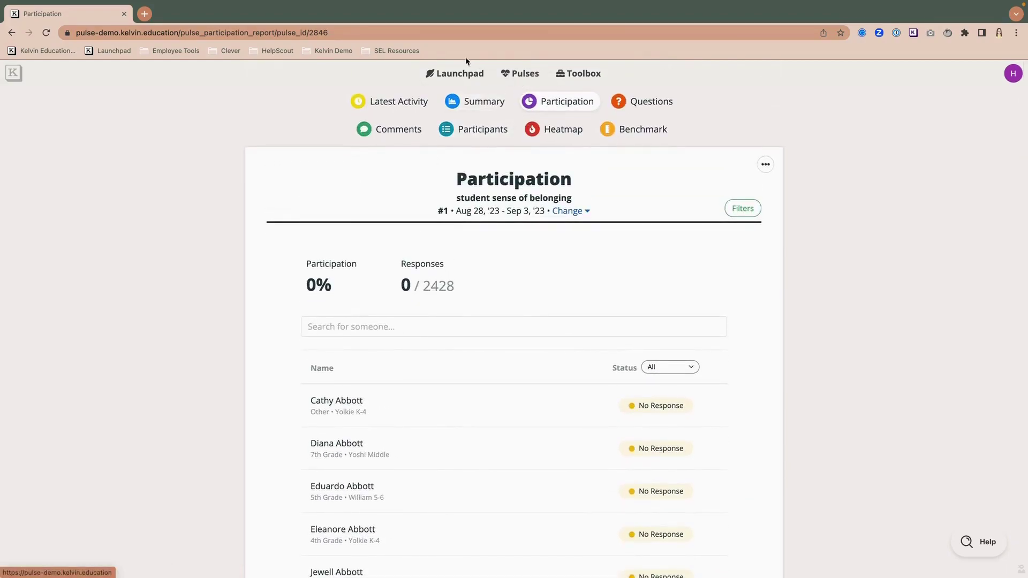
Search all students by first name and open the timeline of the 7th-grade student at Boogie Middle.
left_click(445, 72)
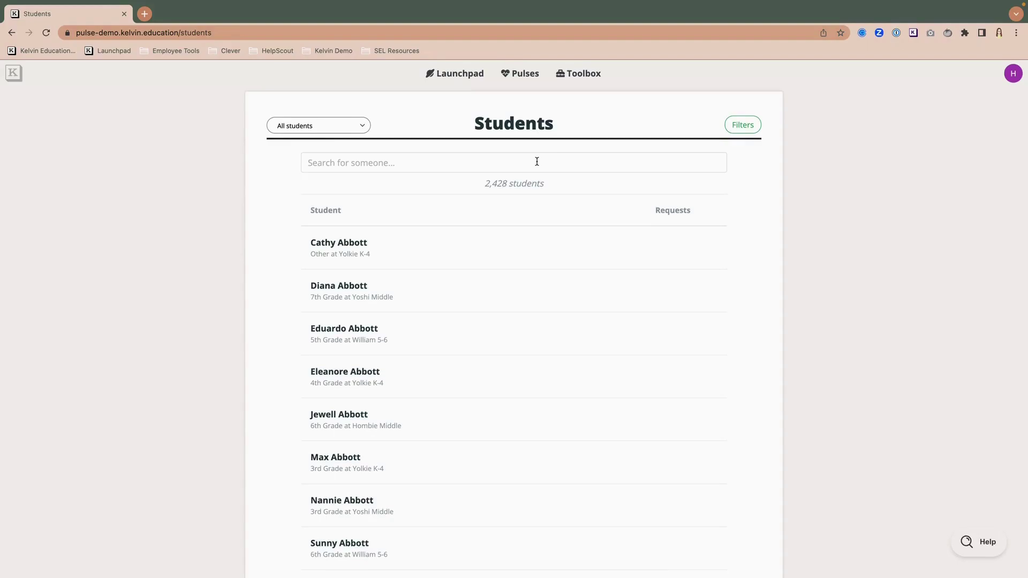
left_click(433, 167)
type("juliet")
key("Return")
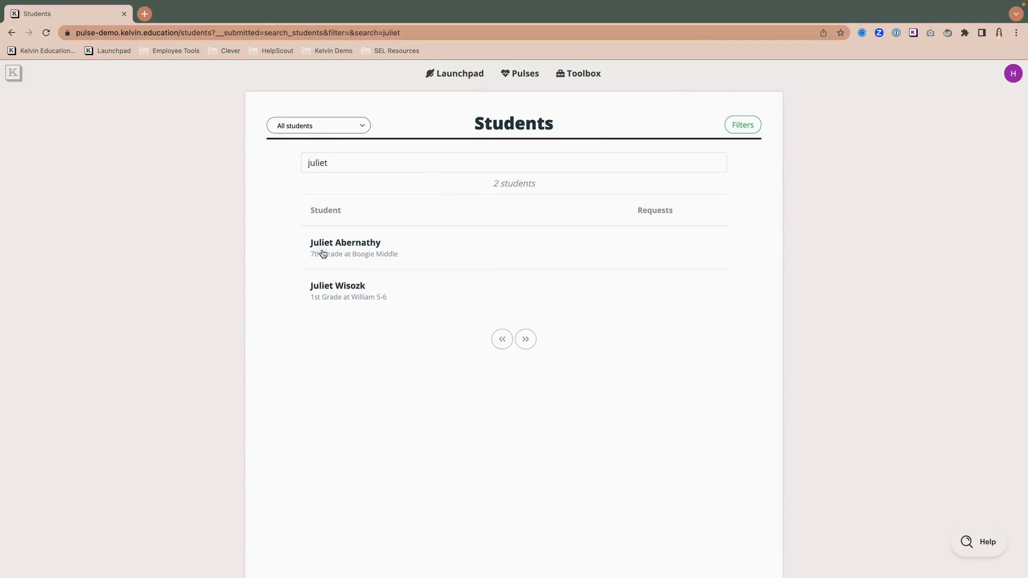
left_click(364, 243)
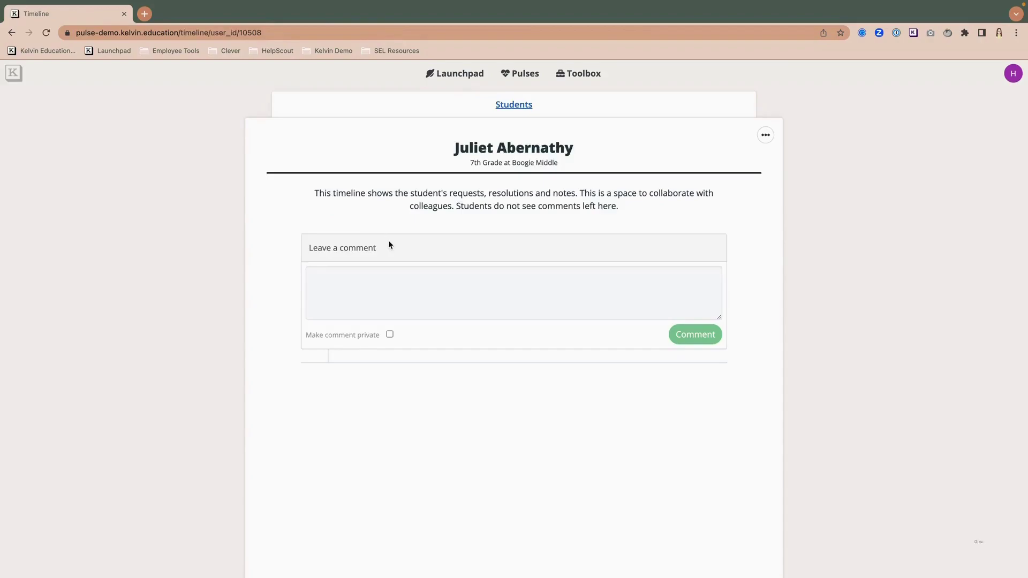
Opt the 7th-grade Boogie Middle student out from pulses.
left_click(766, 136)
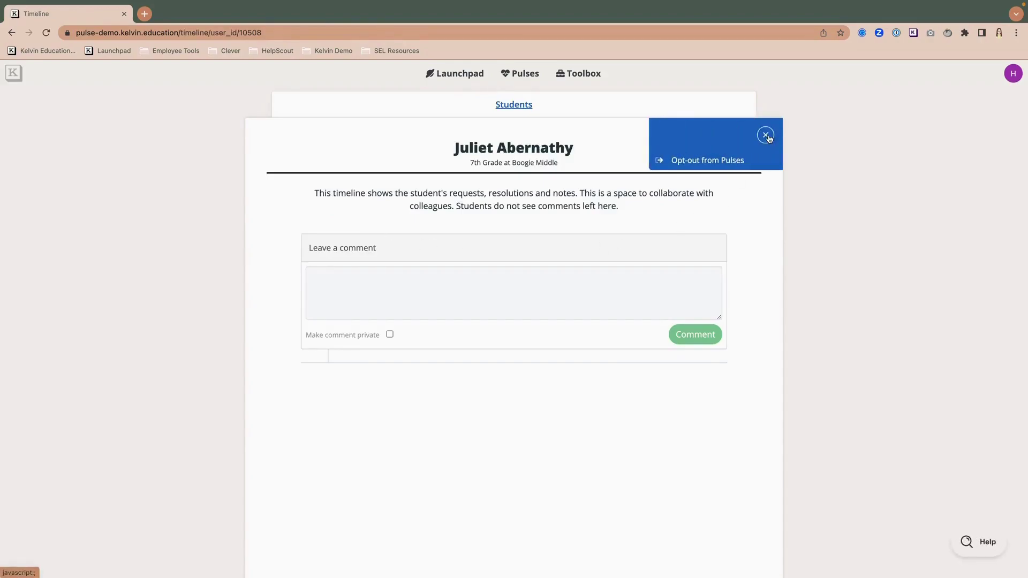
left_click(690, 161)
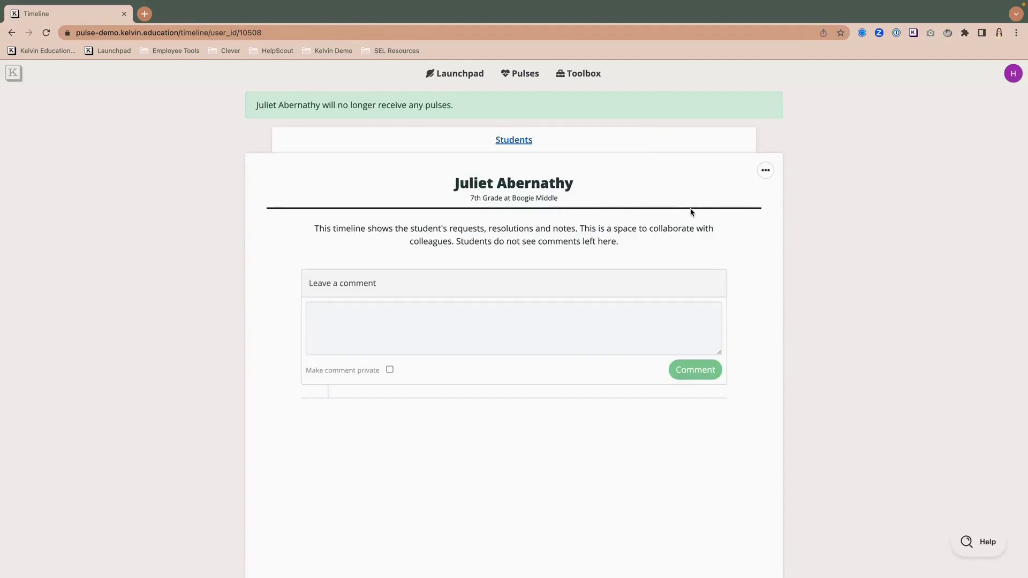
left_click_drag(274, 105, 482, 105)
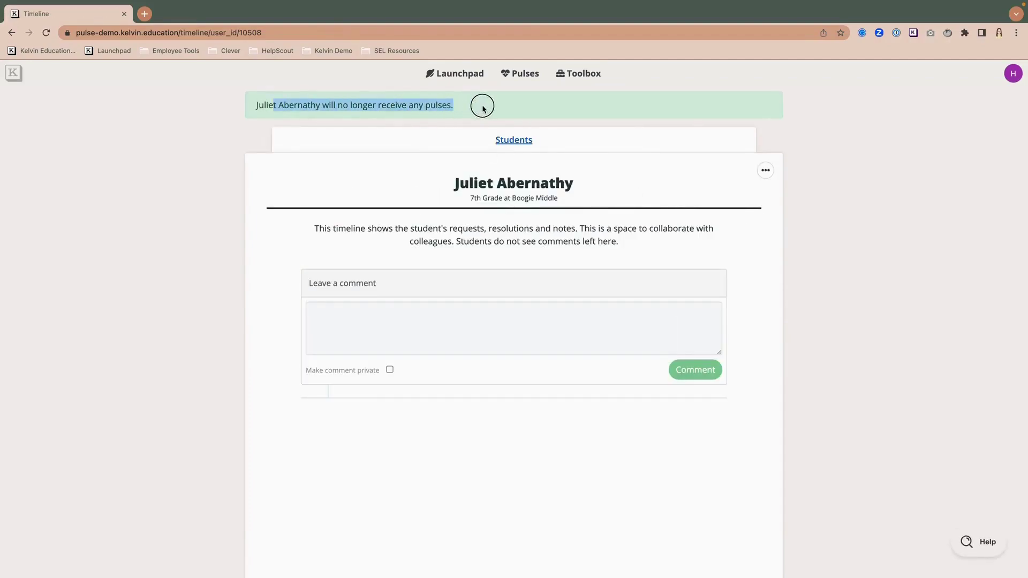
left_click(381, 142)
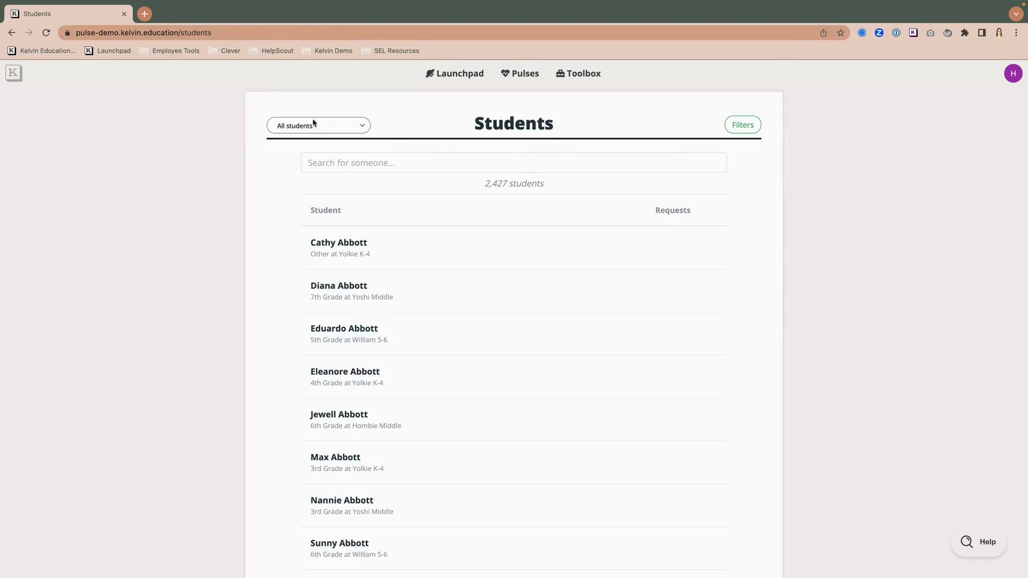
Filter the students list to Opted Out and opt the 7th-grade Boogie Middle student back in to pulses.
left_click(363, 129)
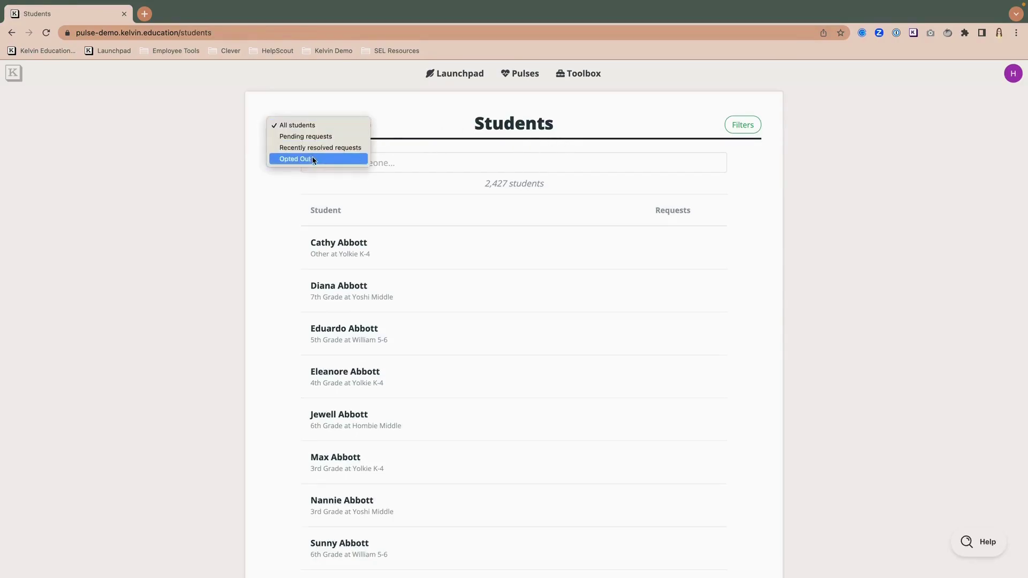
left_click(283, 159)
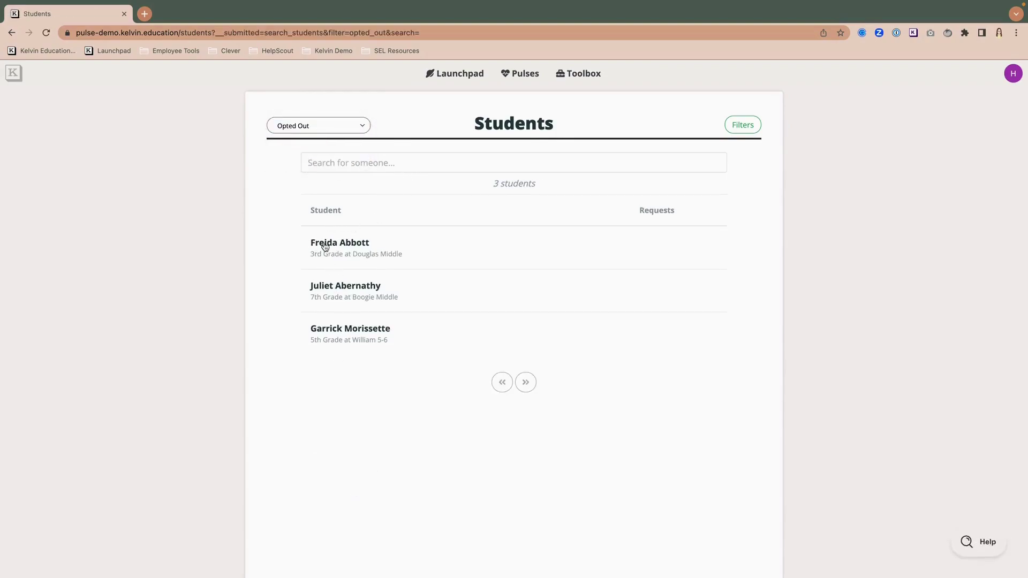
left_click(323, 287)
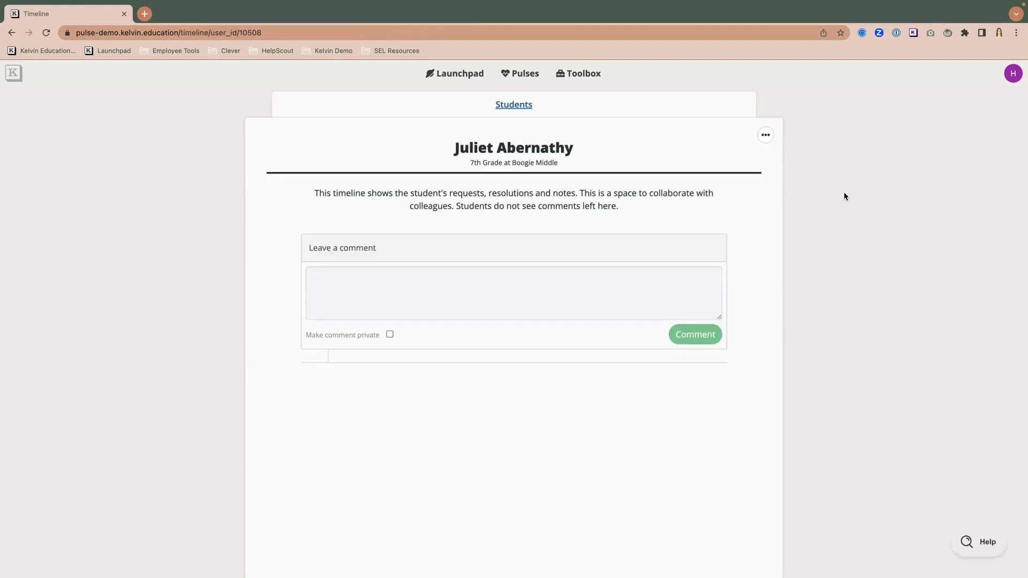
left_click(762, 137)
left_click(688, 163)
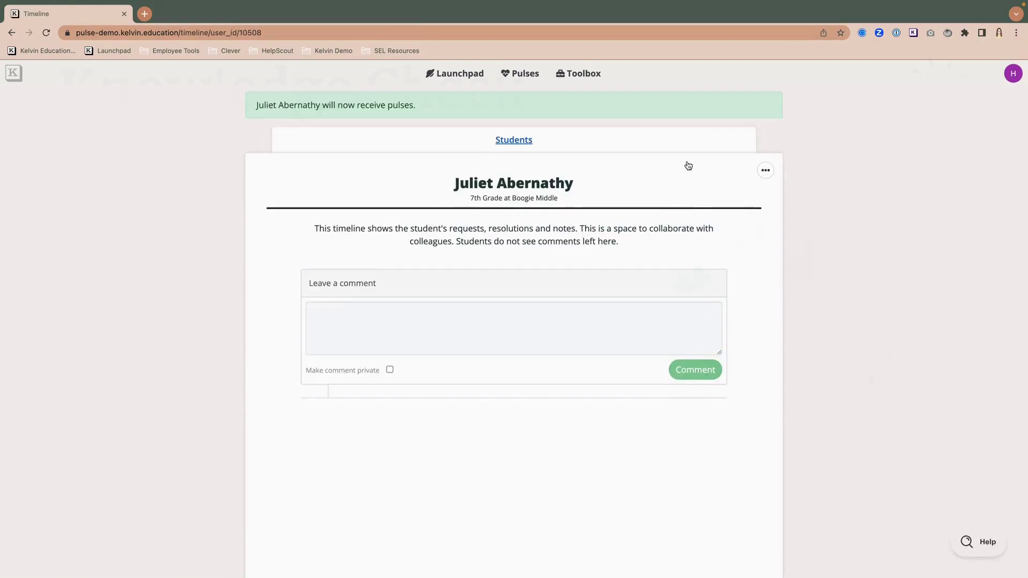